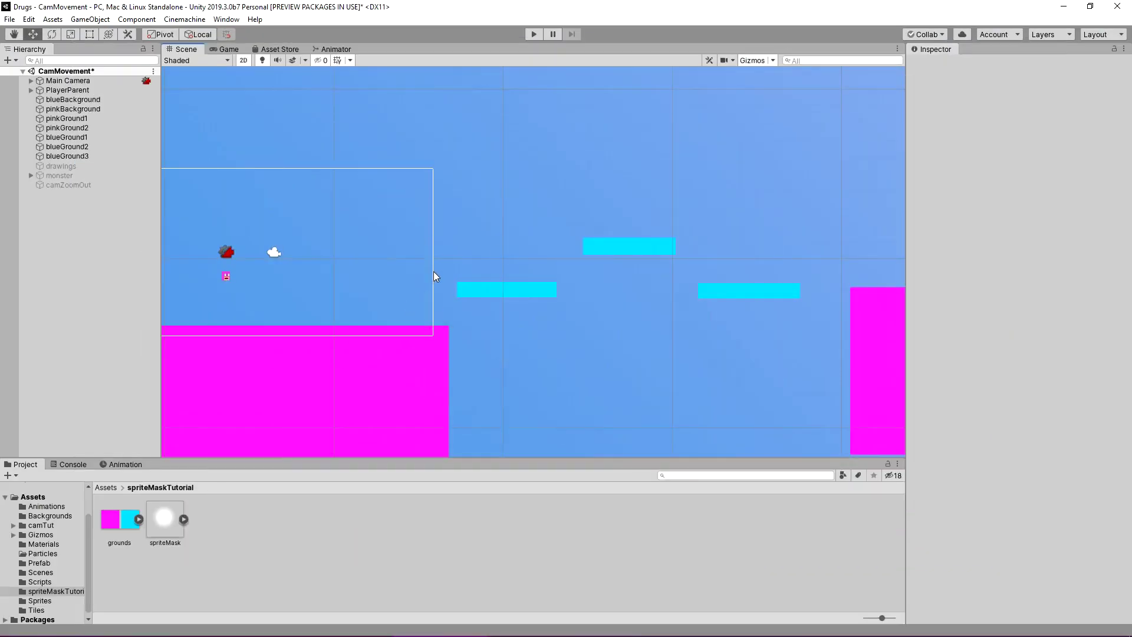
Play-test the scene by running and jumping the character across the blue platforms to the second pink ground, ending the play mode there.
scroll(434, 271, down, 3)
scroll(476, 263, down, 5)
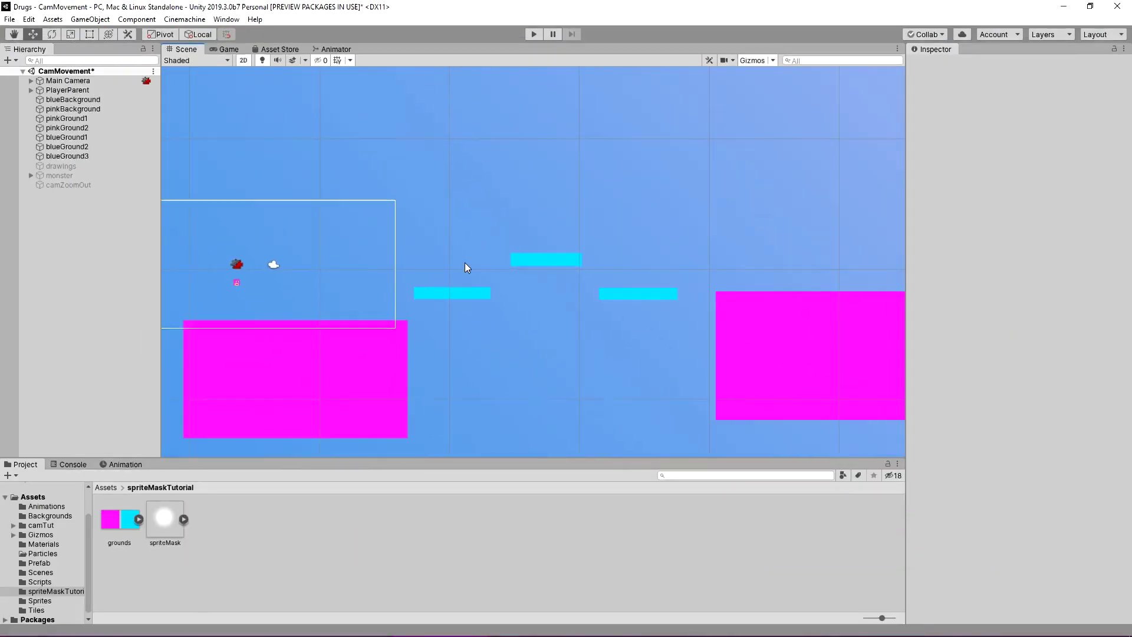
click(534, 35)
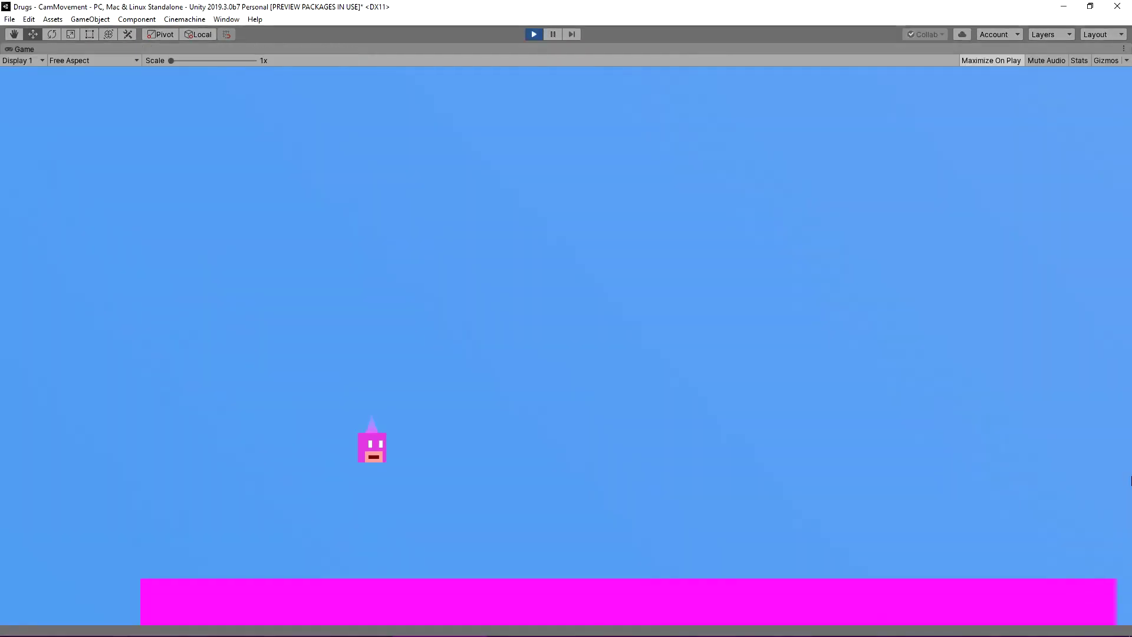
key(d)
key(space)
key(space)
key(space)
key(space)
key(space)
key(space)
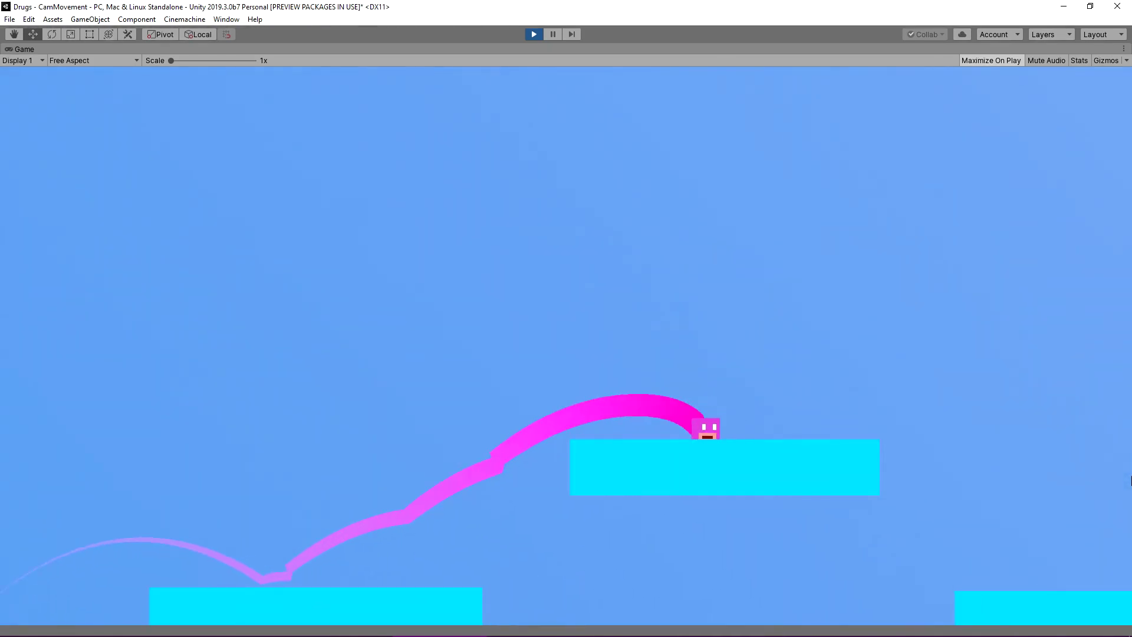
key(d)
key(d)
key(space)
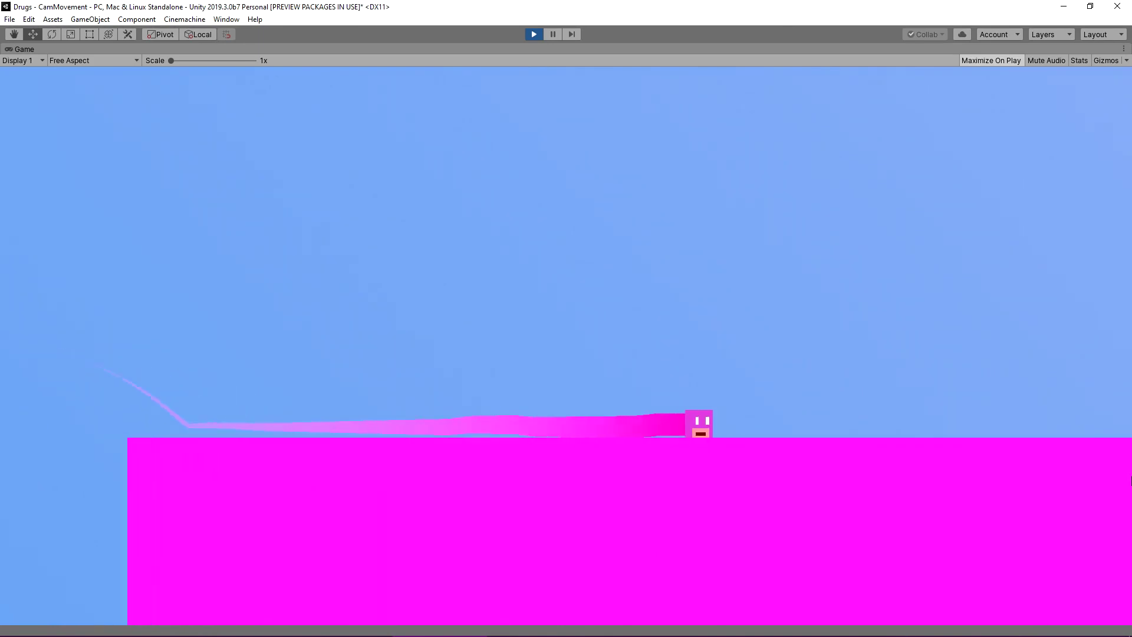
click(534, 34)
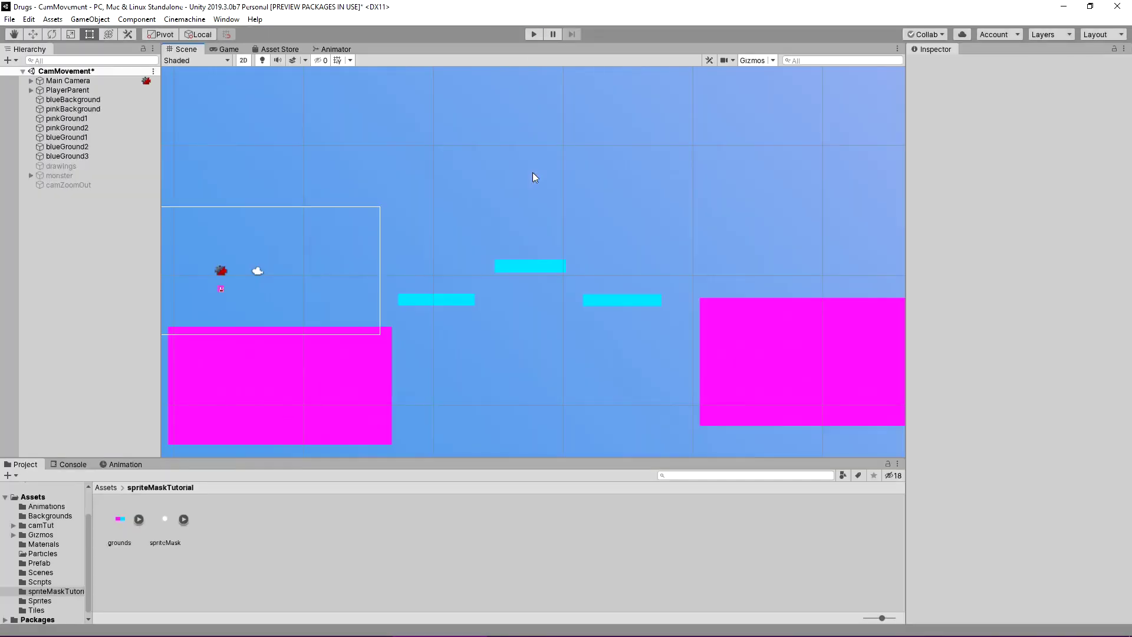
Examine the component settings of each blue platform and both pink grounds.
click(453, 299)
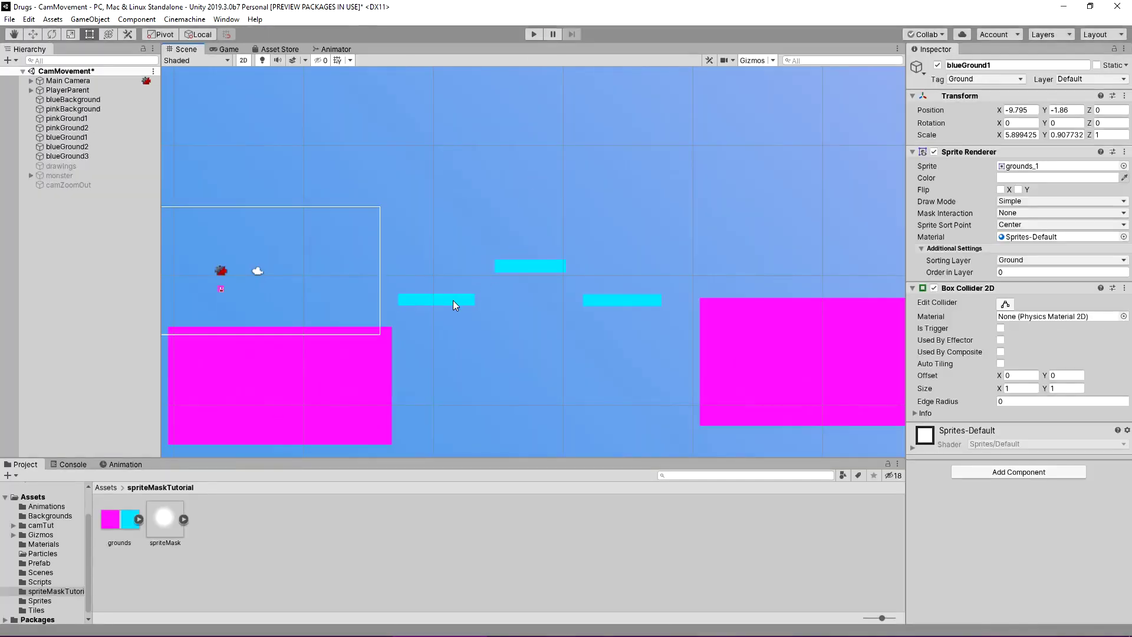
click(527, 269)
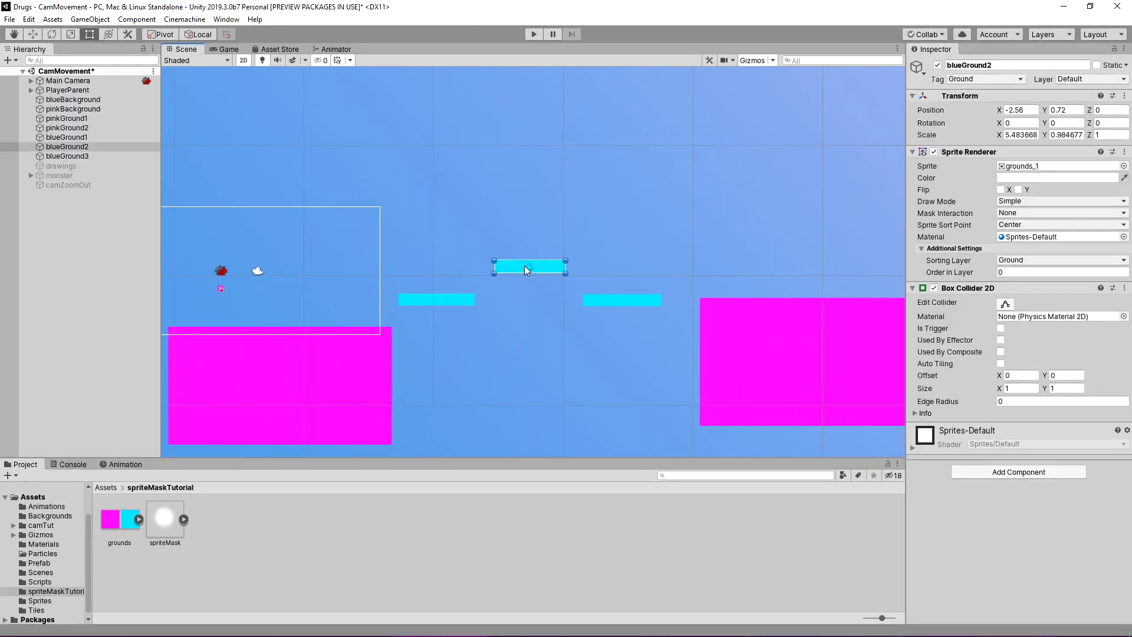
click(632, 302)
click(764, 322)
click(260, 405)
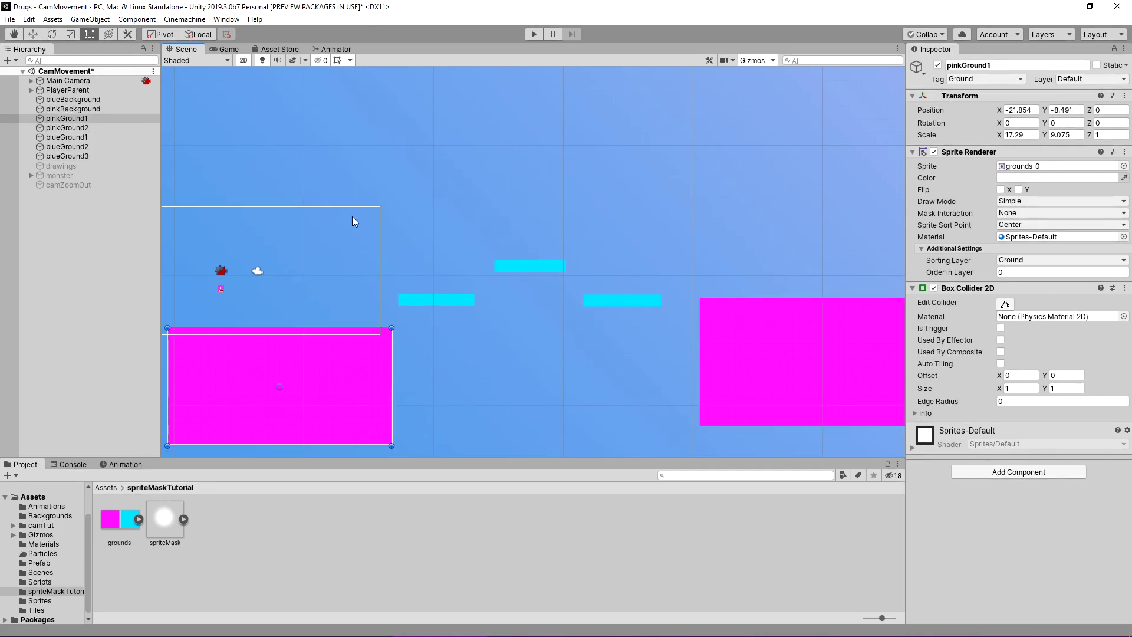
Create a 2D Sprite Mask object in the scene and name it spriteMask.
right_click(100, 254)
mouse_move(177, 389)
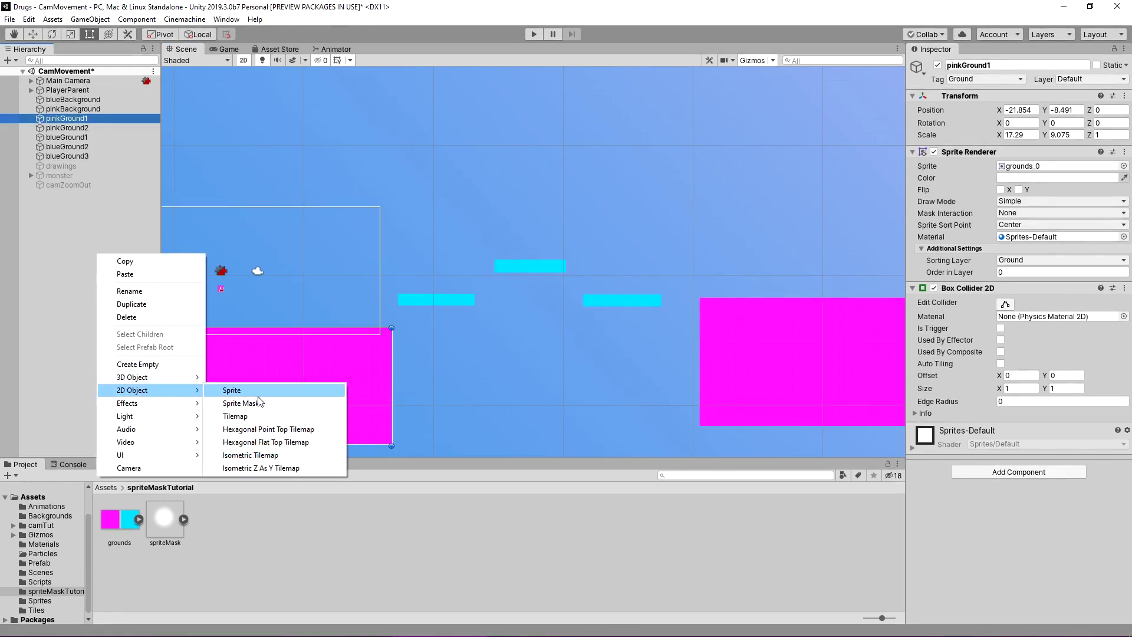
click(250, 401)
click(1026, 63)
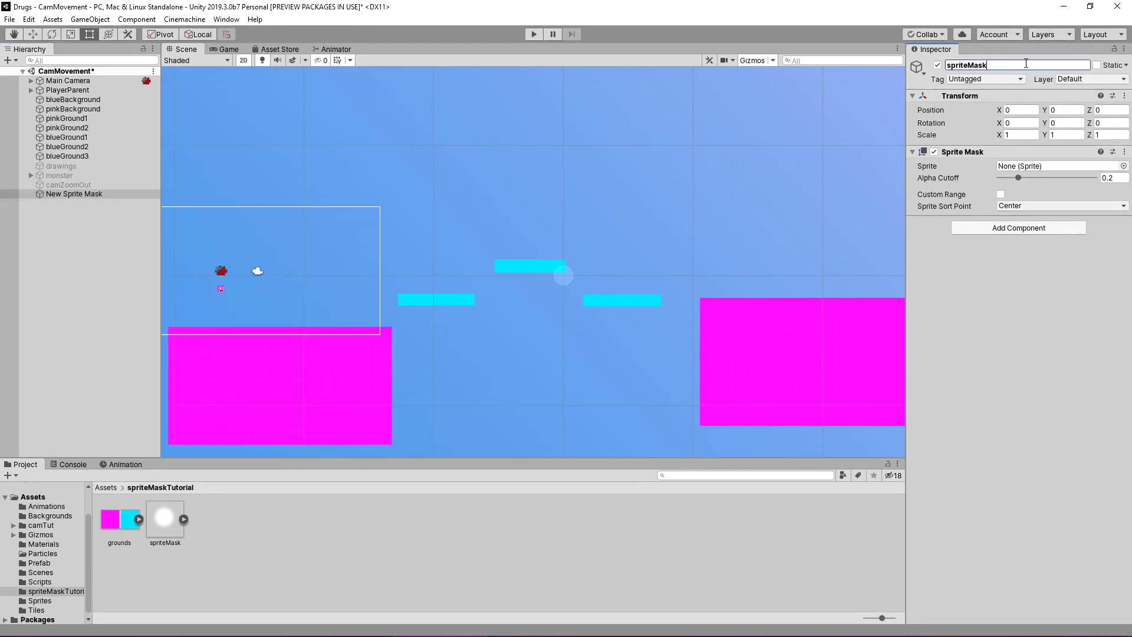
Assign the spriteMask sprite to the mask object and move it close to the first blue platform.
key(w)
drag(566, 275, 417, 292)
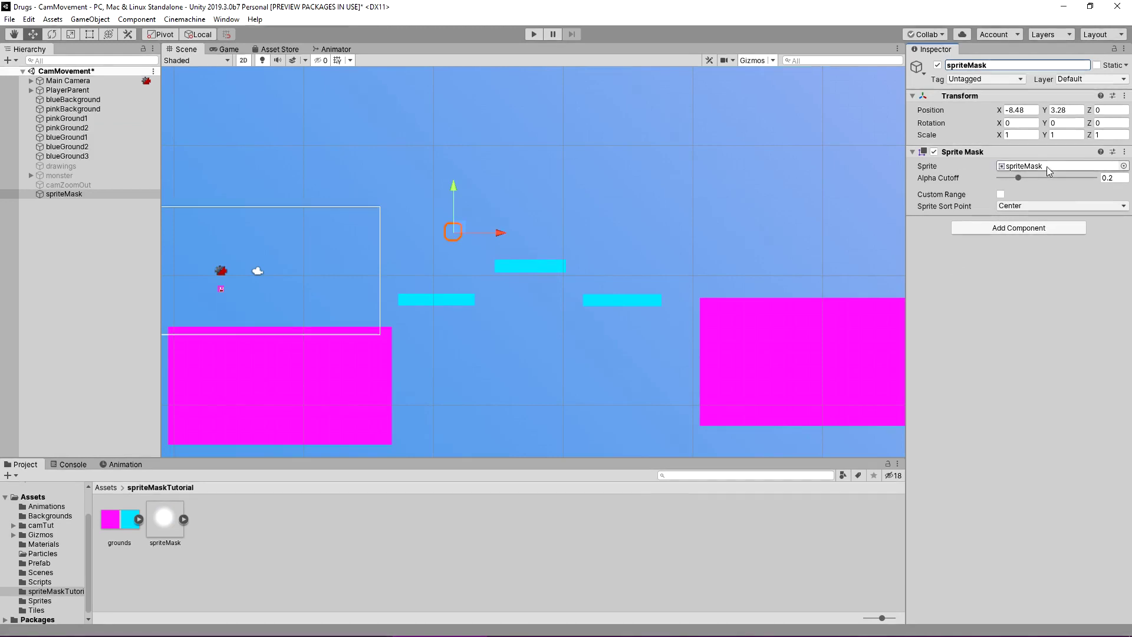
drag(458, 233, 427, 297)
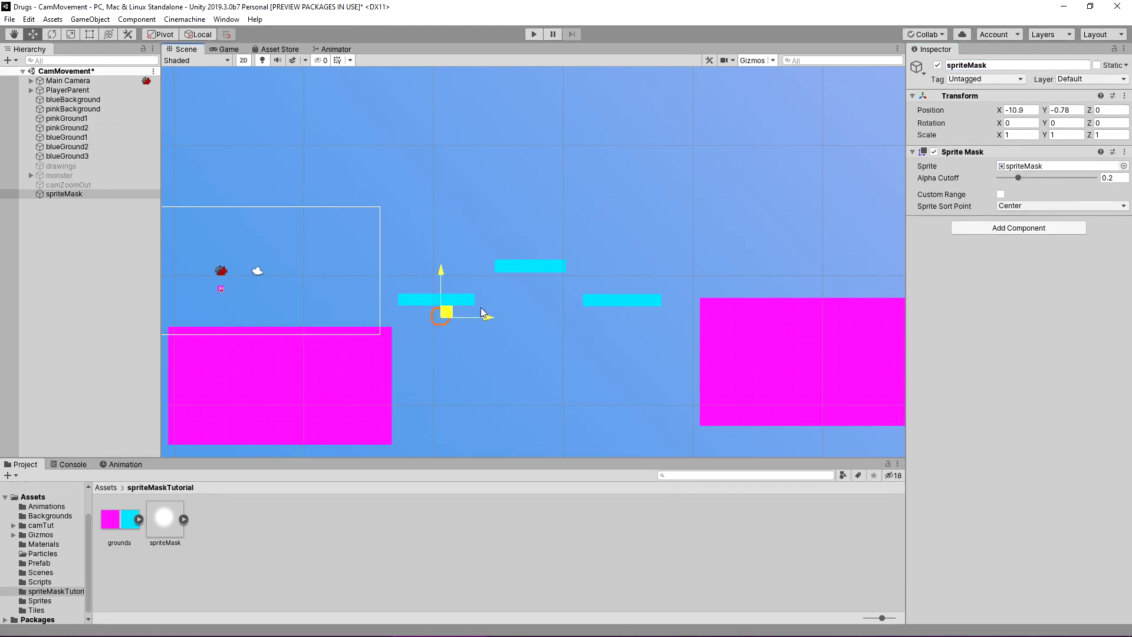
Set the sprite mask's X and Y scale to 8 and move it above the first blue platform.
scroll(401, 248, down, 1)
key(t)
drag(408, 260, 492, 345)
text(8)
key(Tab)
text(8)
text(w)
drag(442, 294, 408, 238)
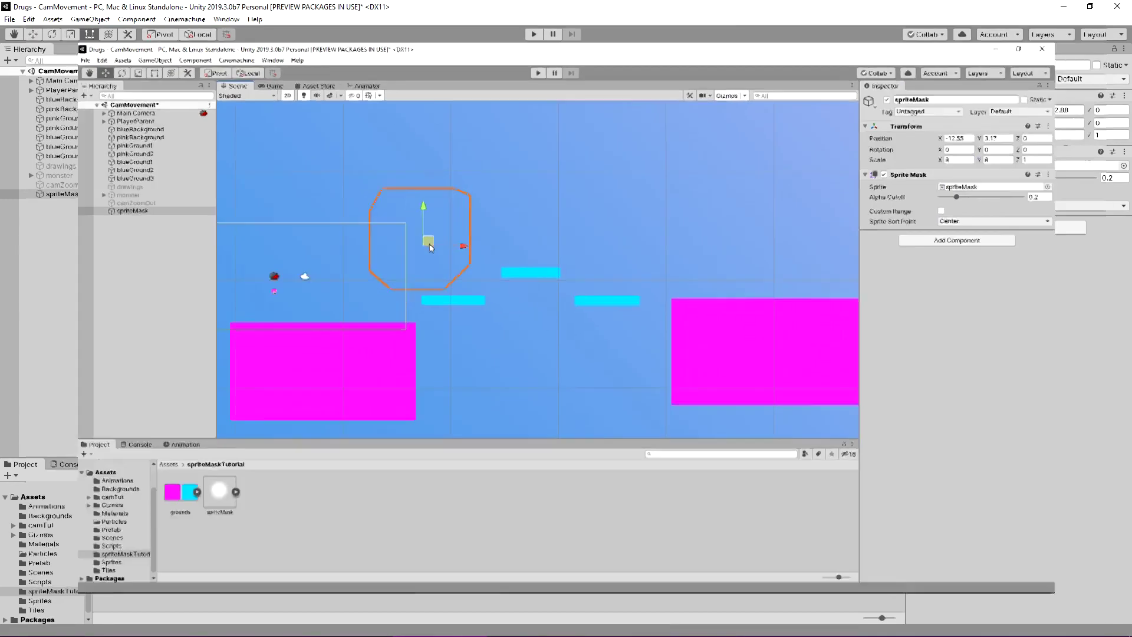
Set blueGround1's mask interaction to Visible Inside Mask and move the sprite mask around that platform to test it.
click(477, 300)
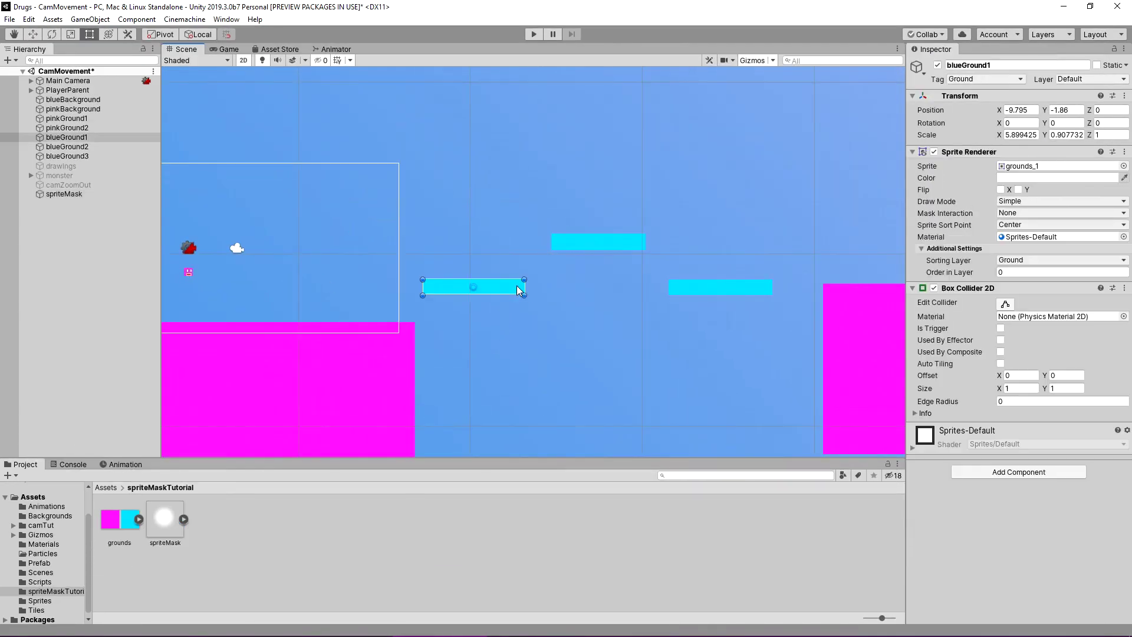
click(1005, 213)
click(1021, 240)
click(64, 194)
drag(447, 296, 498, 227)
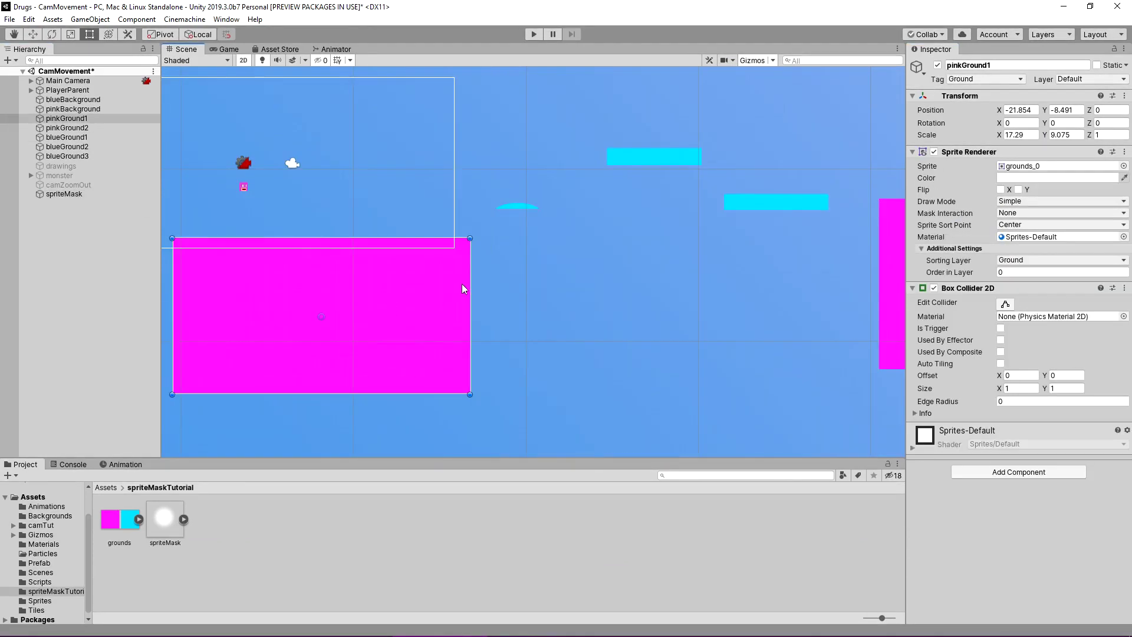
Set pinkGround1's mask interaction to Visible Outside Mask.
middle_drag(463, 289, 448, 298)
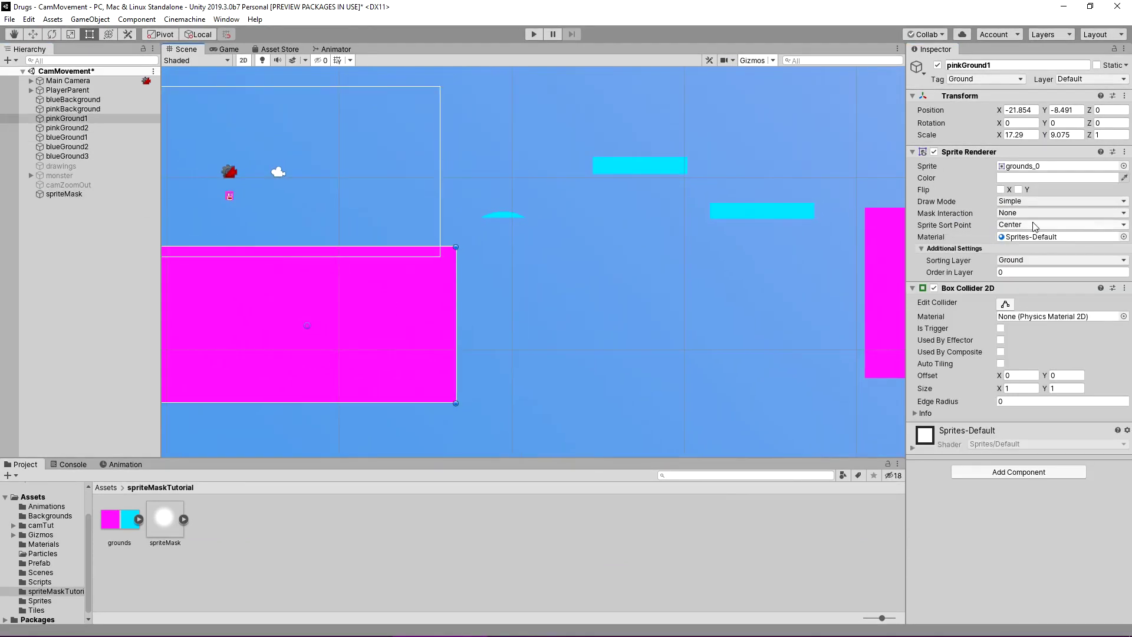
click(1009, 202)
click(961, 216)
click(1050, 213)
click(1030, 250)
scroll(519, 248, down, 1)
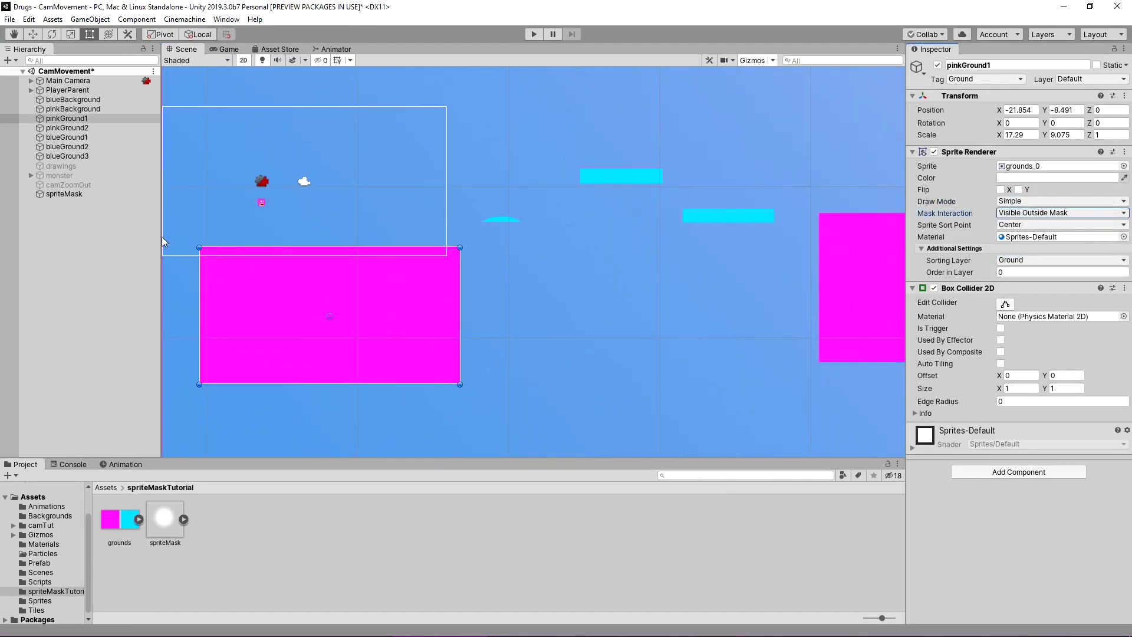
Move the sprite mask over pinkGround1 to test the cut-out and set its Alpha Cutoff to about 0.684.
click(59, 194)
drag(507, 271, 240, 367)
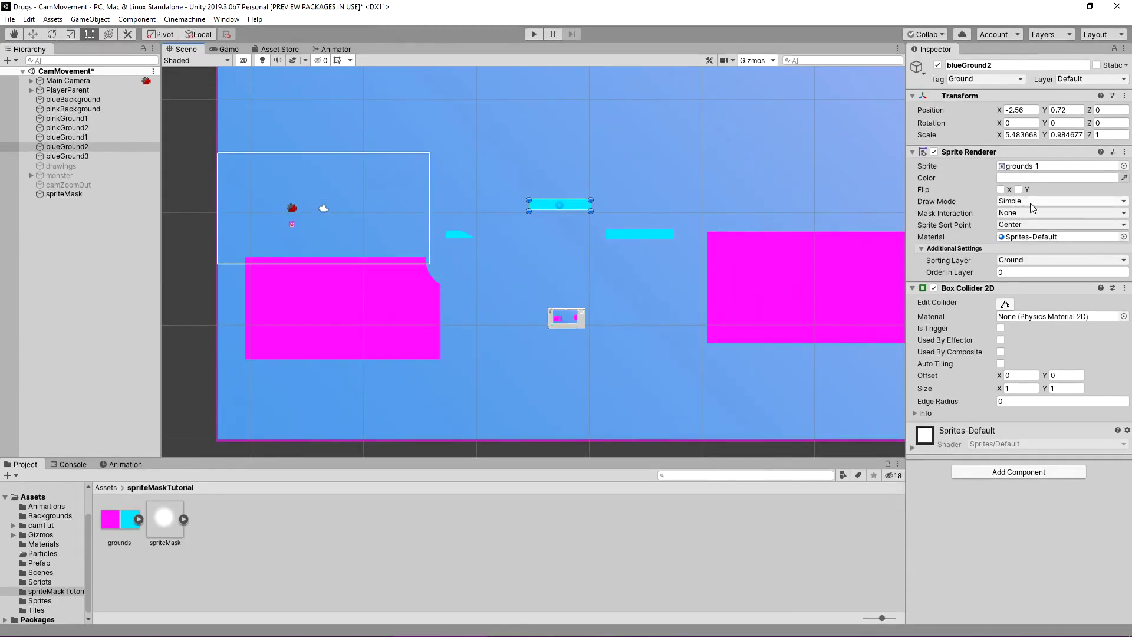
Set the mask interaction of blueGround2 and blueGround3 to Visible Inside Mask.
click(1032, 213)
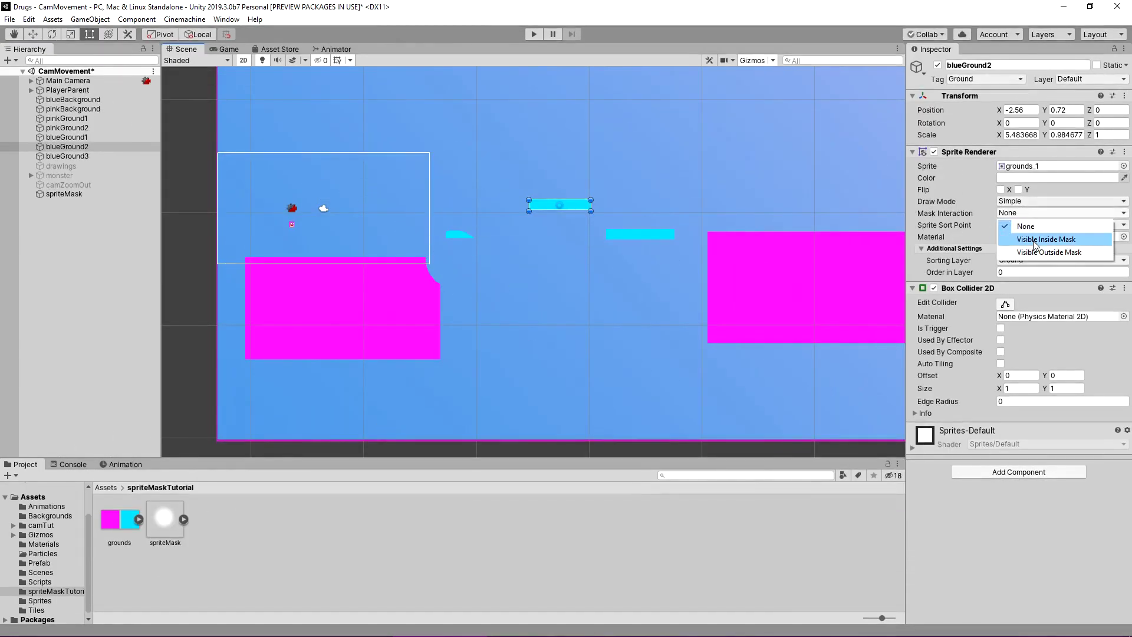
click(1043, 239)
click(637, 235)
click(1024, 213)
click(1046, 239)
Set pinkGround2's mask interaction to Visible Outside Mask.
click(779, 273)
click(1033, 213)
click(1049, 251)
middle_drag(691, 240, 683, 240)
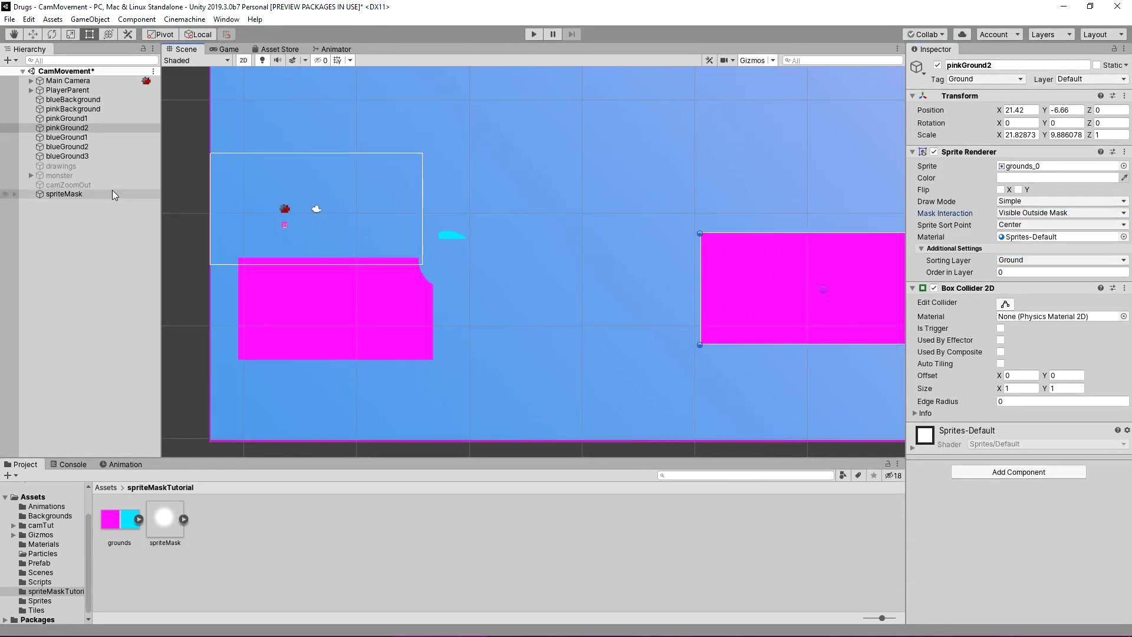
Set pinkBackground's mask interaction to Visible Inside Mask and blueBackground's to Visible Outside Mask.
click(95, 110)
click(1009, 212)
click(1020, 239)
click(89, 100)
click(1029, 212)
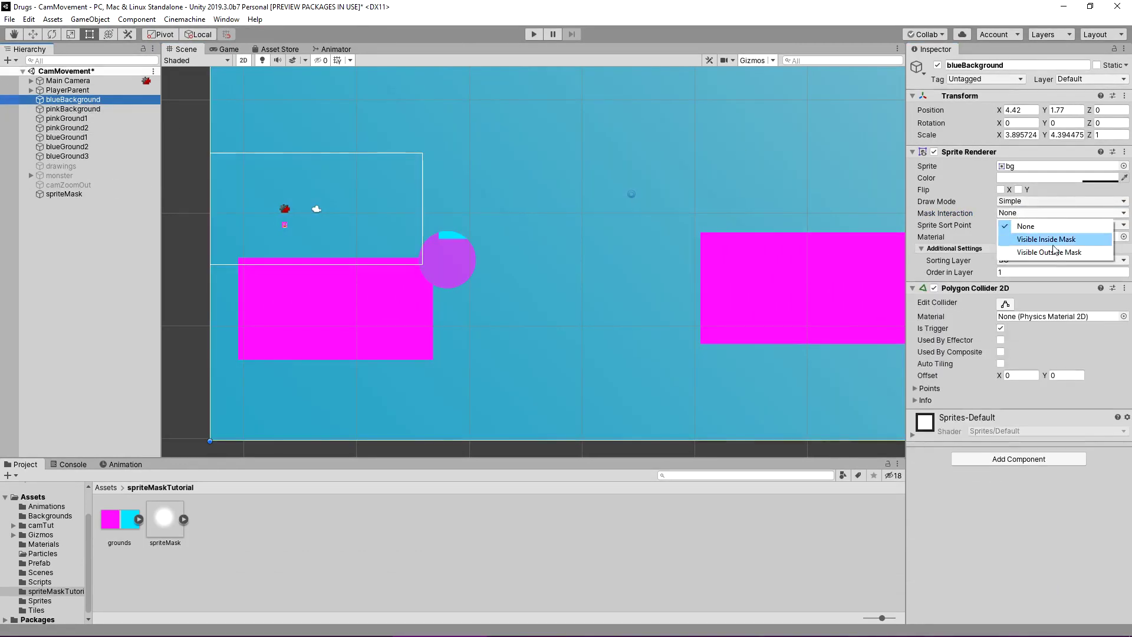
click(1023, 253)
Enlarge the sprite mask to a scale of about 27.6 by 24.4 and place it over the first pink ground and nearby blue platforms.
scroll(535, 251, down, 3)
click(82, 194)
scroll(420, 275, down, 2)
scroll(422, 276, down, 1)
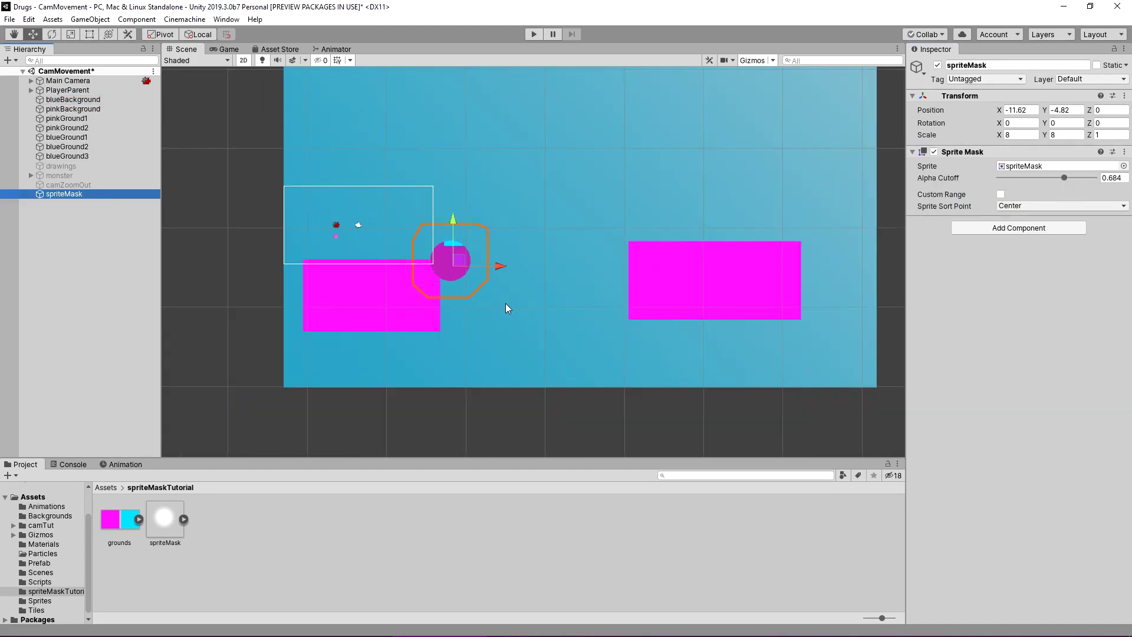
drag(505, 314, 754, 517)
drag(563, 353, 461, 236)
scroll(461, 235, up, 2)
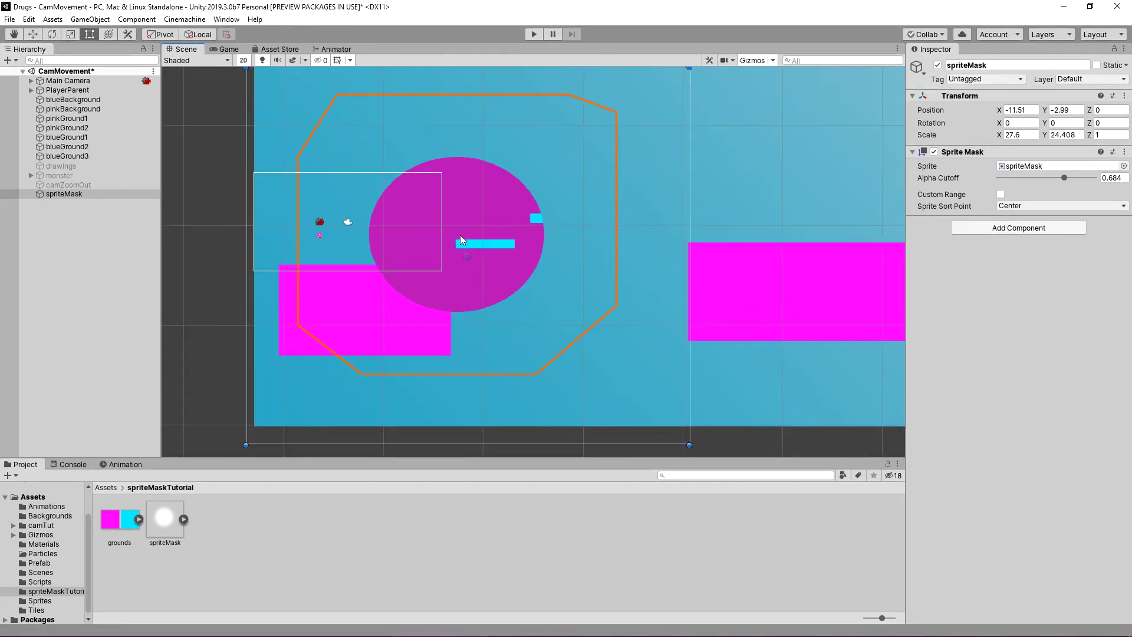
Play-test the masked scene by moving the character in and out of the mask area and over the blue platforms, ending the play mode there.
click(532, 35)
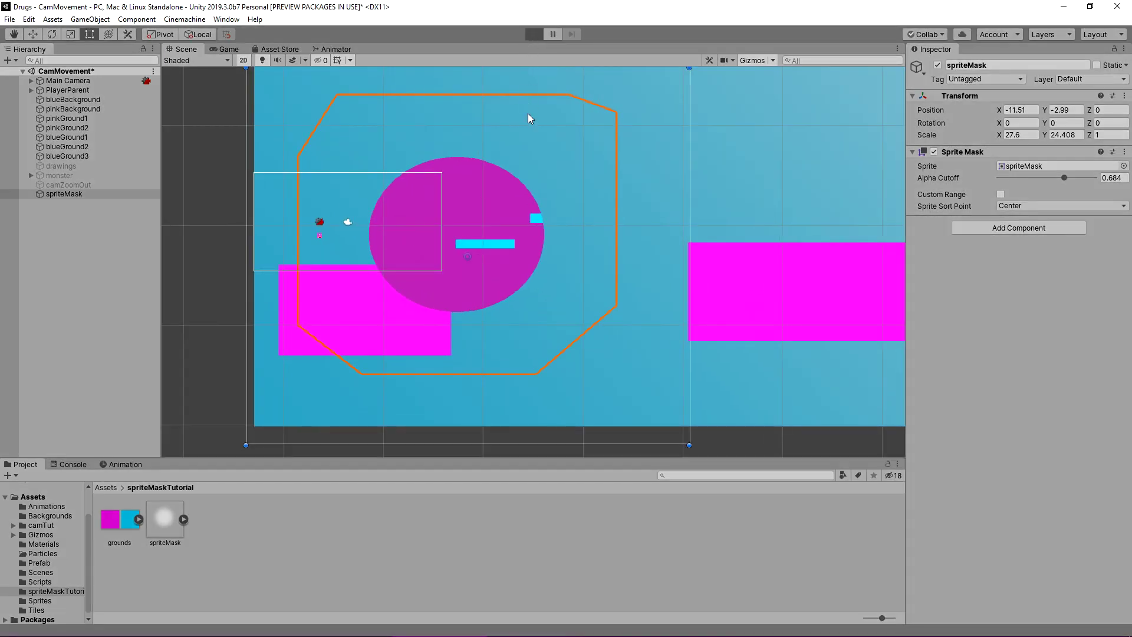
key(d)
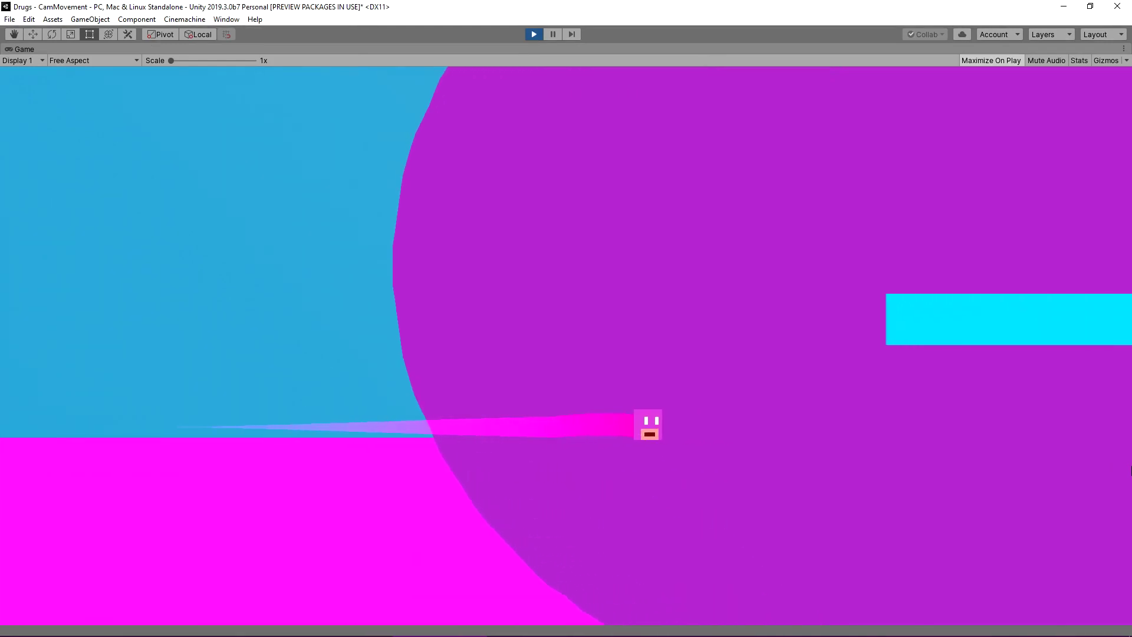
key(space)
key(space)
key(space)
key(space)
key(space)
key(space)
key(a)
key(d)
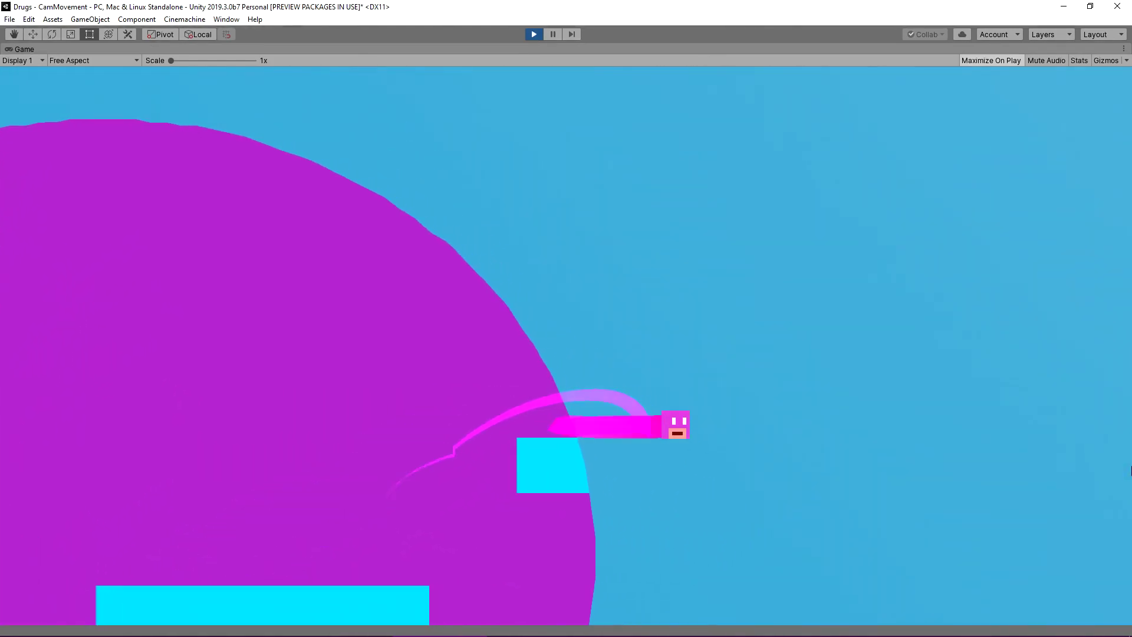
key(a)
key(d)
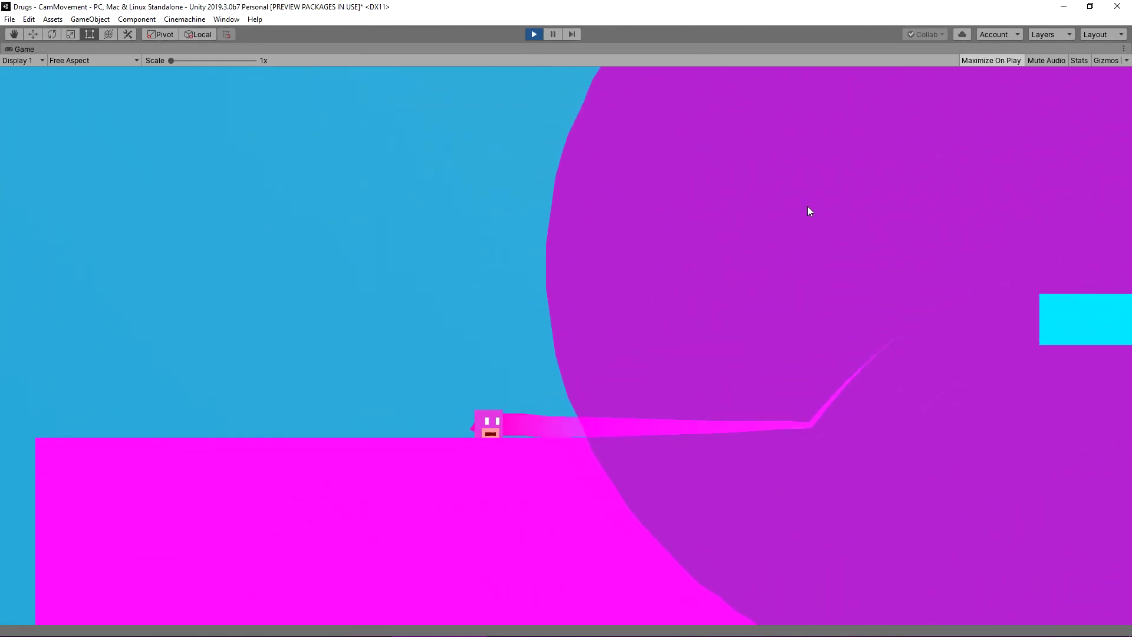
key(ctrl+p)
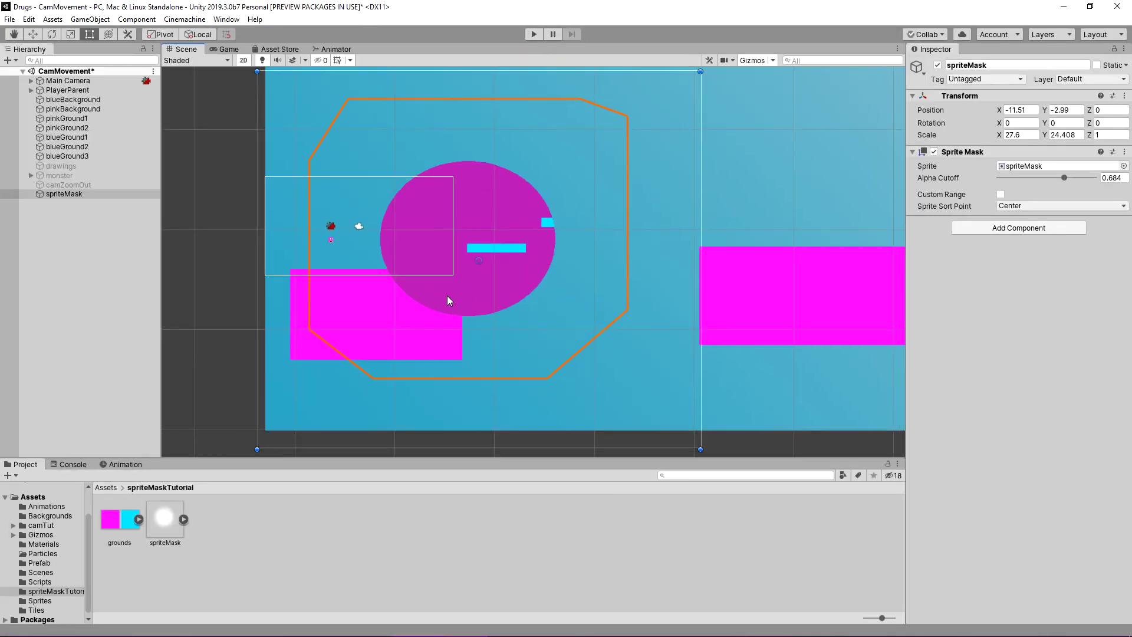
Set the sprite mask's X and Y scale to 1 and move it just above pinkGround1, at about X -15.96, Y -3.03.
text(1)
key(Tab)
text(1)
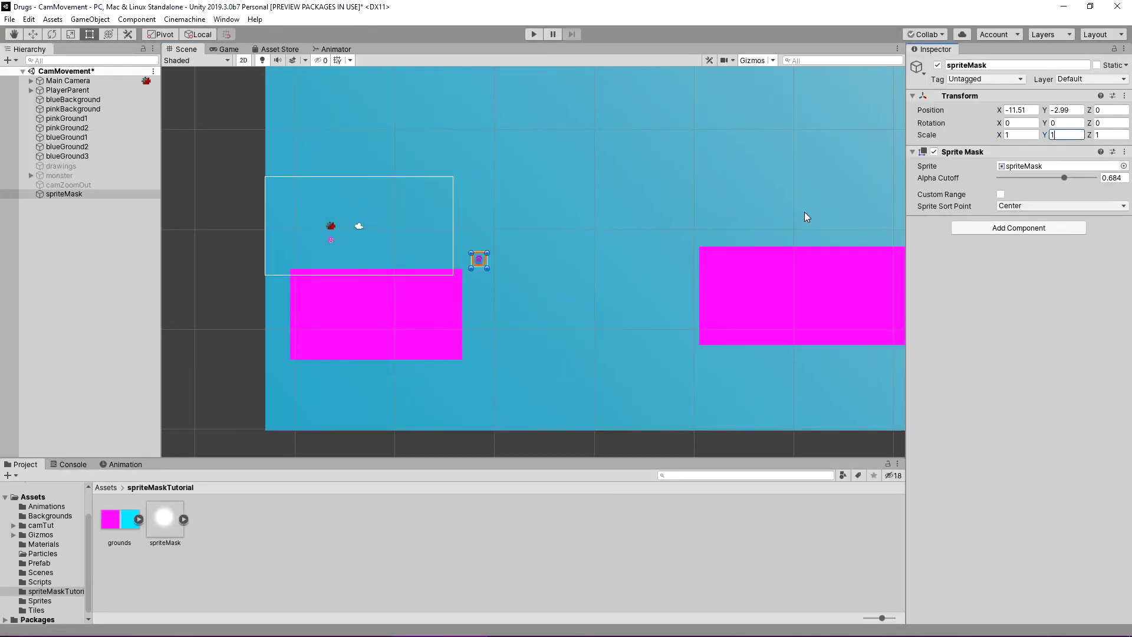
scroll(495, 239, up, 6)
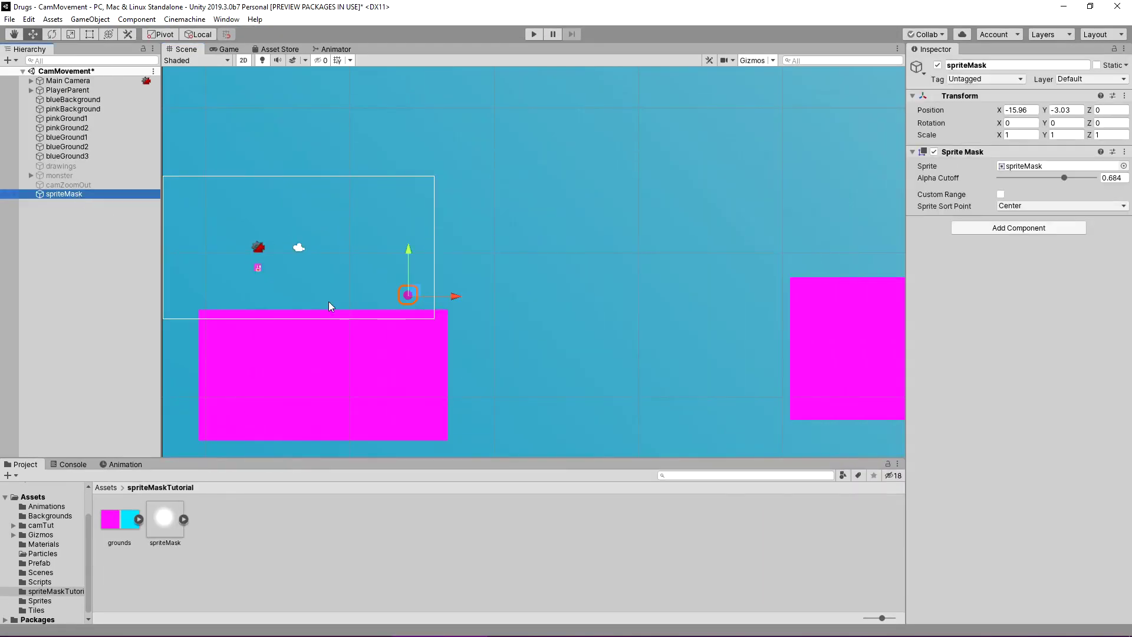
Create an animator and a first animation clip named spriteMaskIdle for the sprite mask.
click(122, 464)
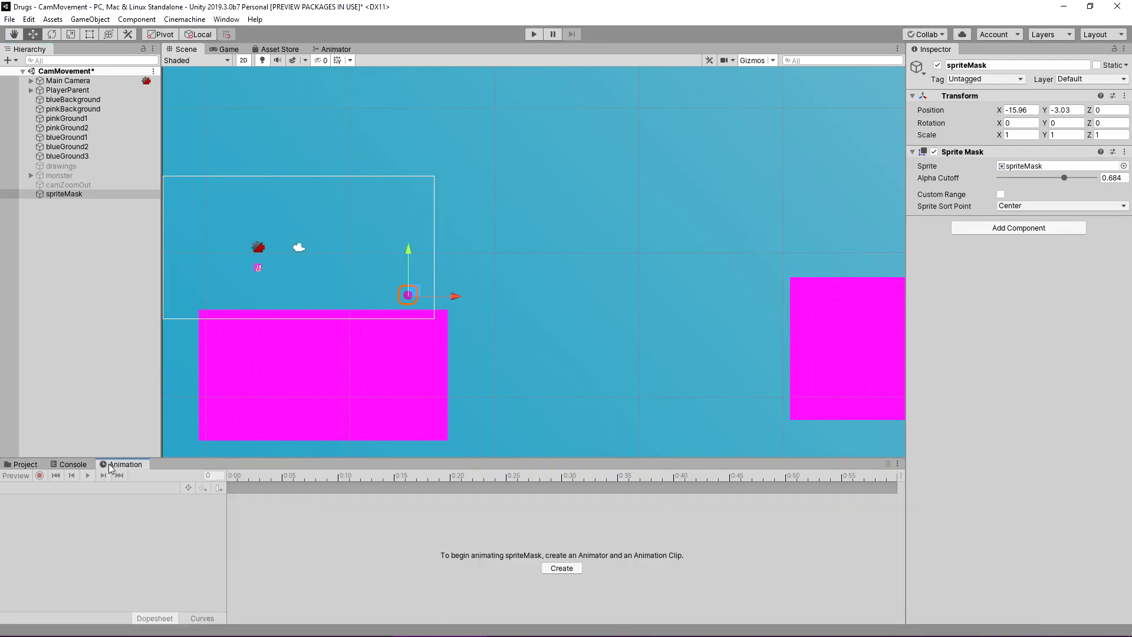
click(560, 569)
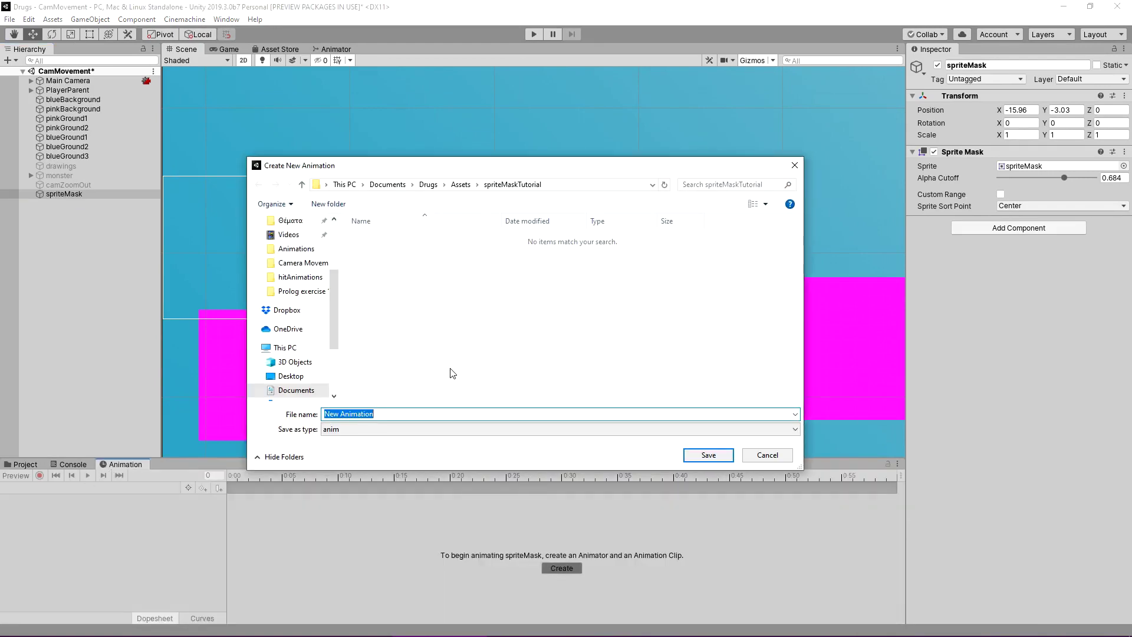
text(spriteMaskIdle)
key(Return)
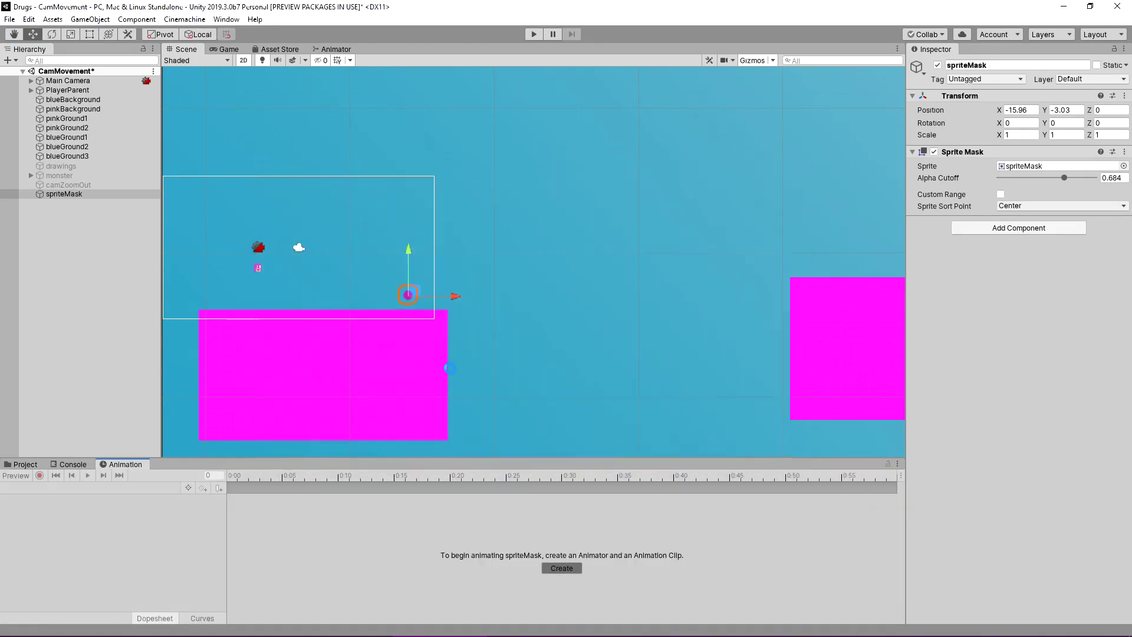
Add a second animation clip named spriteMaskActive to the sprite mask.
click(51, 494)
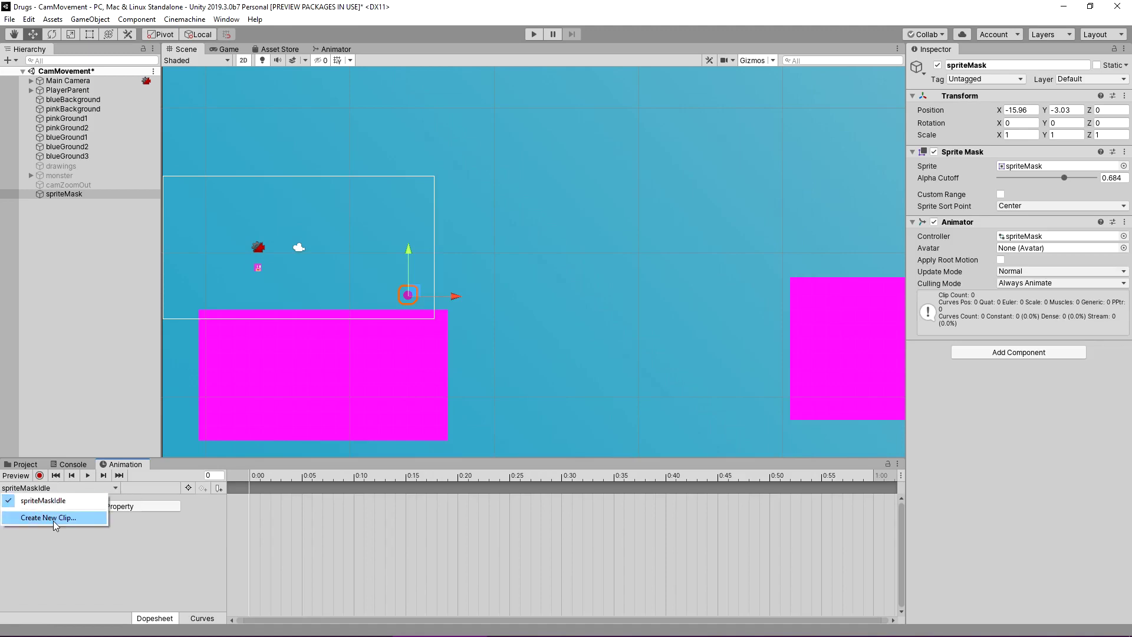
click(35, 519)
text(spriteMaskA)
key(Return)
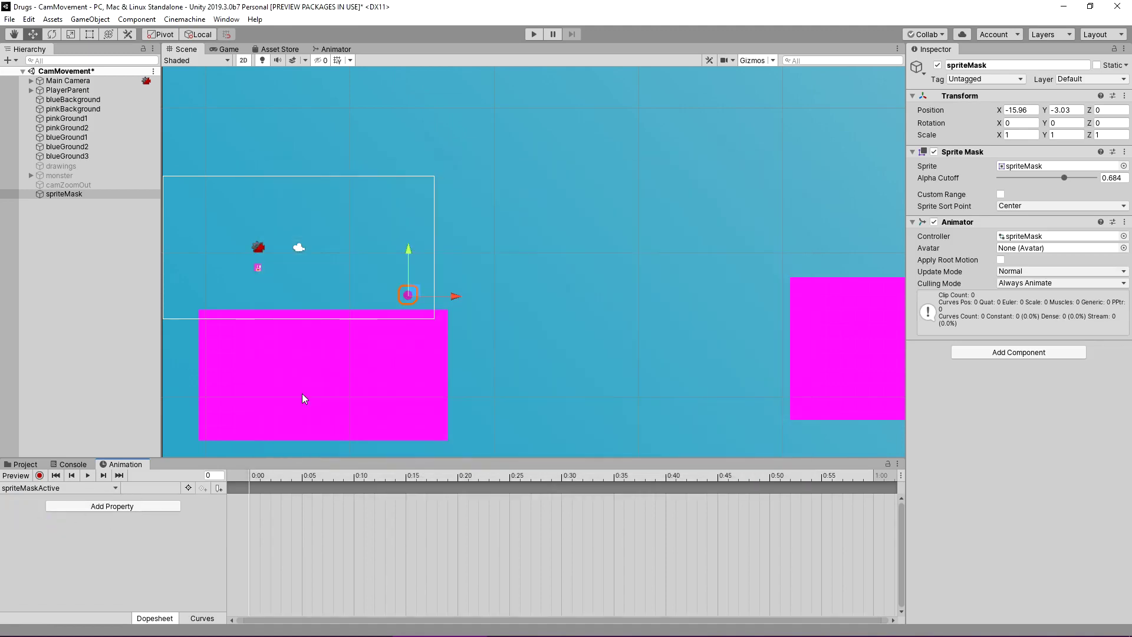
Record a keyframe at frame 50 of the spriteMaskActive clip, with the sprite mask's X and Y scale at 1000.
scroll(331, 377, down, 6)
middle_drag(330, 377, 359, 338)
click(39, 476)
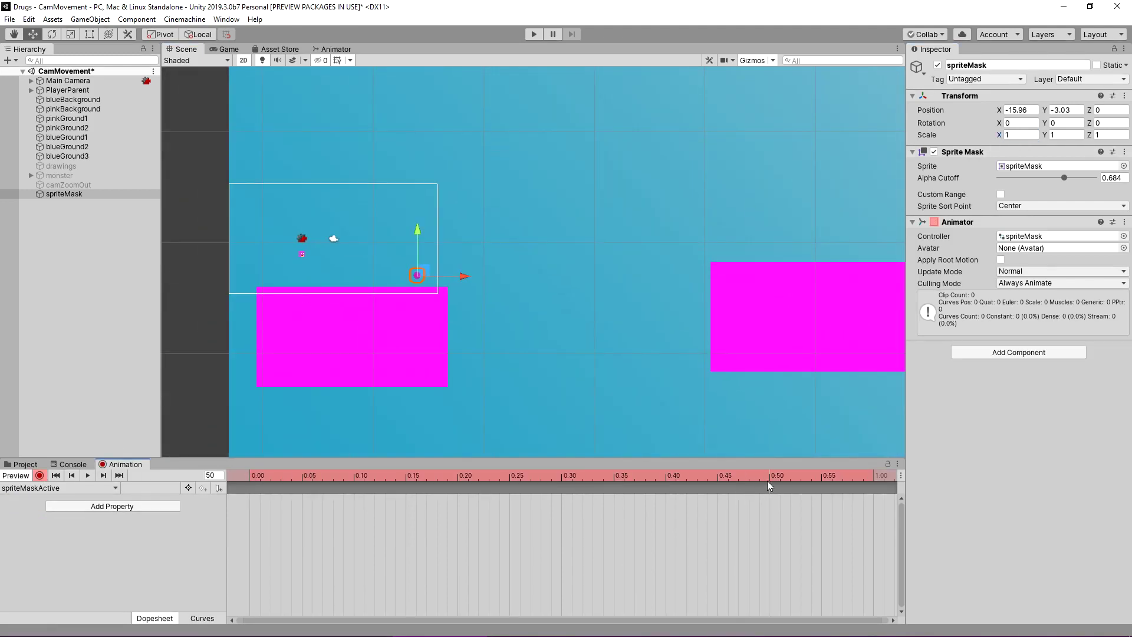
text(100)
key(Tab)
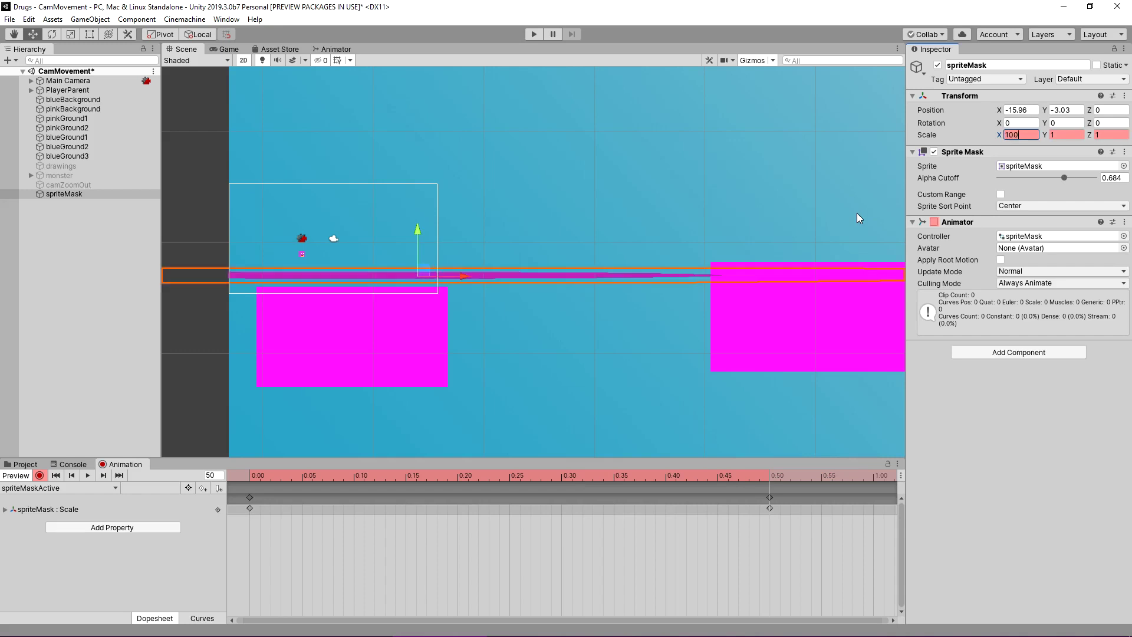
text(100)
text(0)
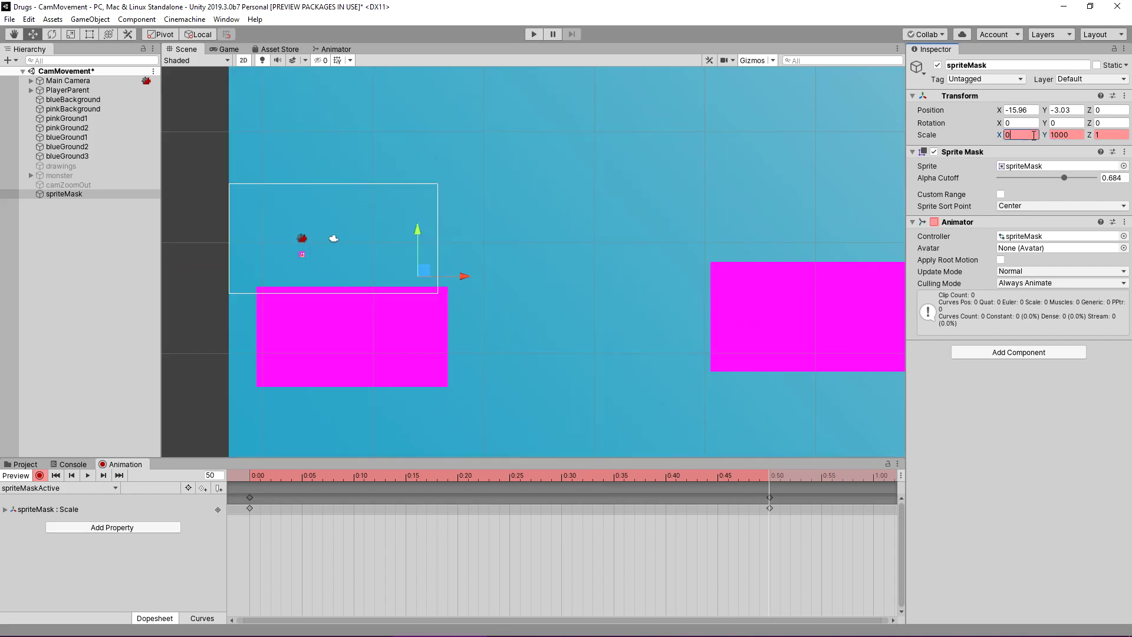
click(1033, 135)
text(1000)
click(729, 477)
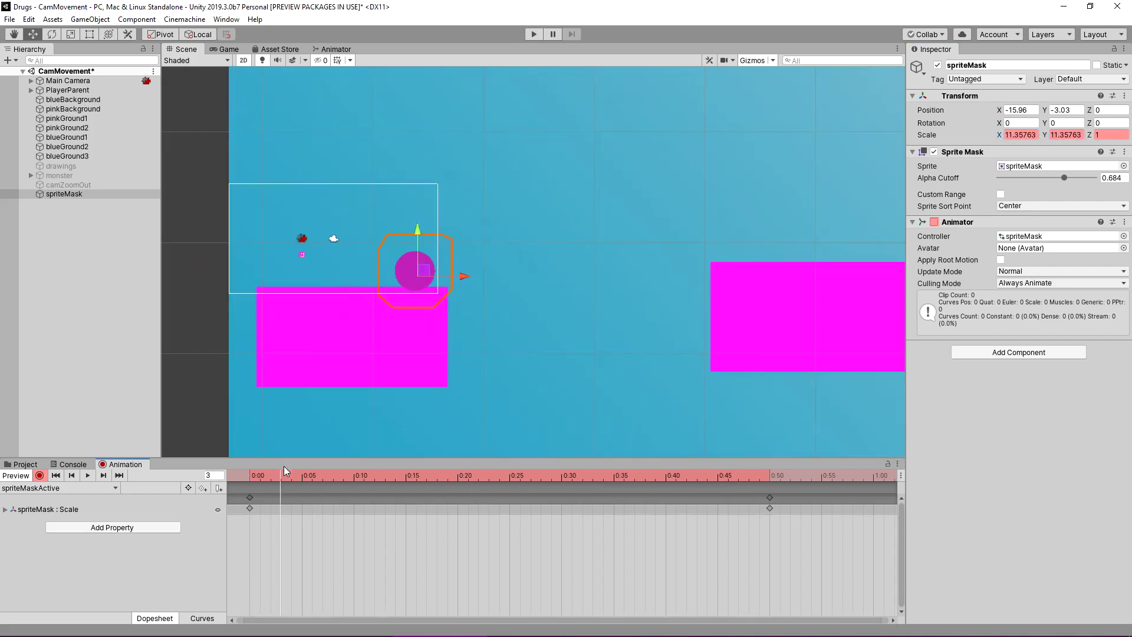
Shorten the mask's growth animation by moving its end keyframe to 0:40, and scrub through it to preview the result.
drag(635, 479, 611, 472)
drag(769, 498, 666, 497)
drag(250, 477, 666, 476)
scroll(511, 176, up, 4)
drag(330, 475, 197, 472)
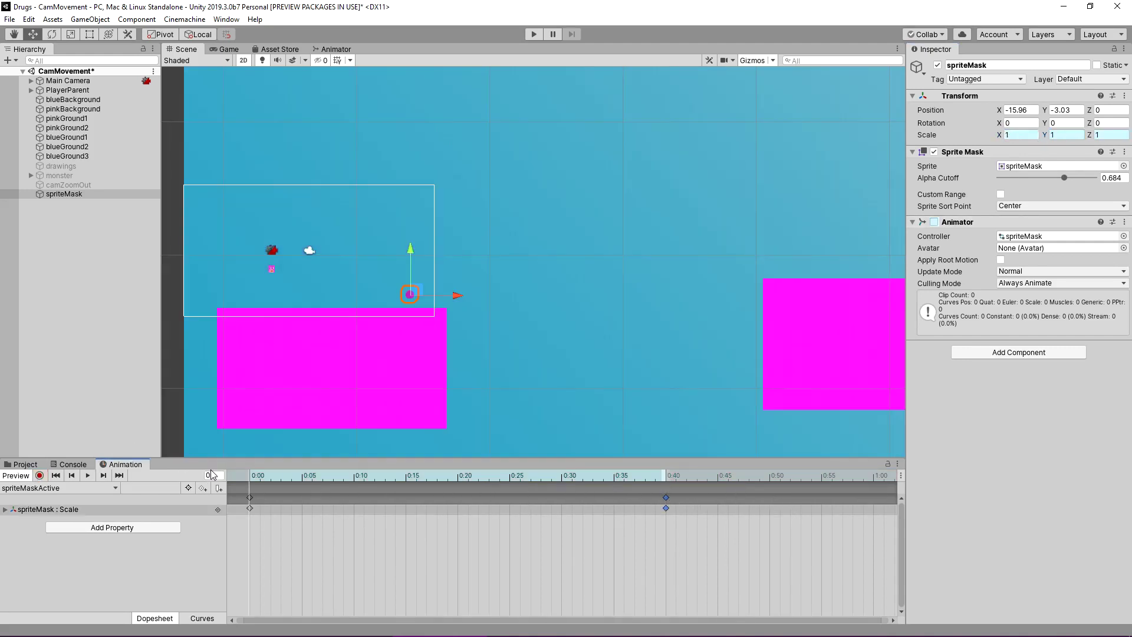
Place the spriteMaskIdle state below spriteMaskActive in the animator graph and add a Boolean parameter named active.
click(335, 49)
middle_drag(590, 219, 625, 169)
drag(625, 168, 593, 346)
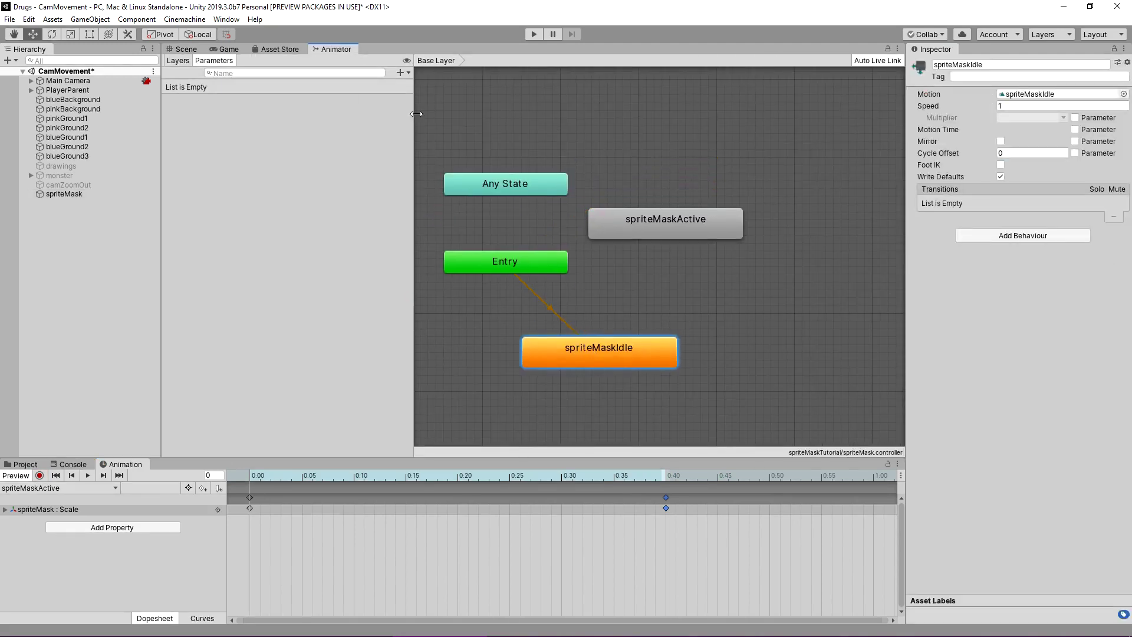
click(401, 72)
click(421, 112)
text(active)
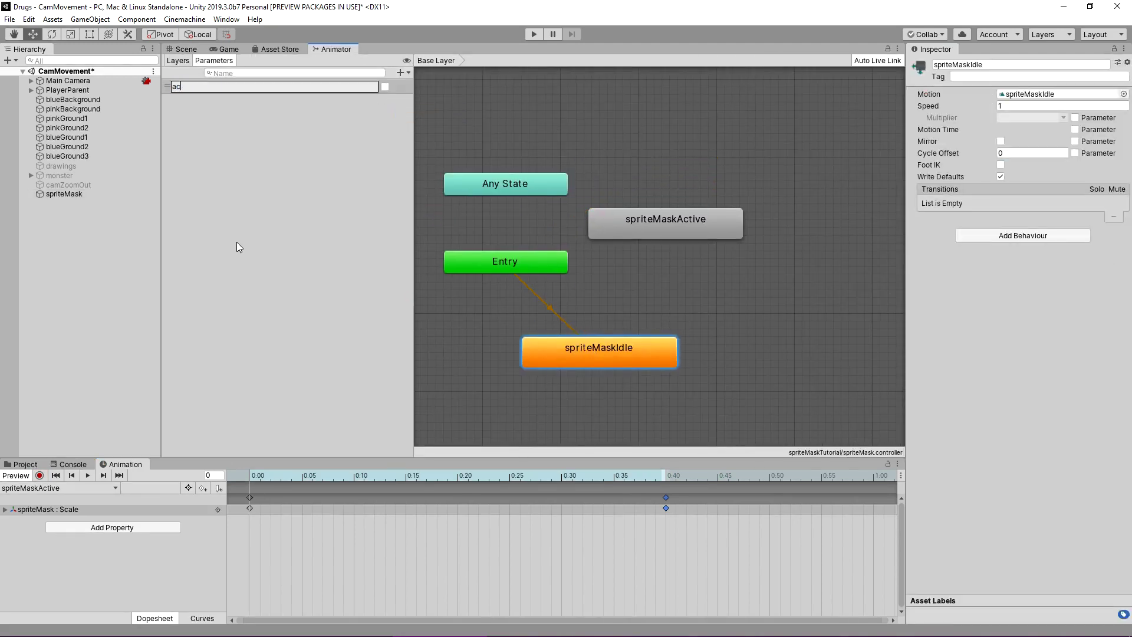
key(Return)
Make a transition from spriteMaskIdle to spriteMaskActive with the condition active set to true.
right_click(650, 352)
click(678, 357)
click(667, 231)
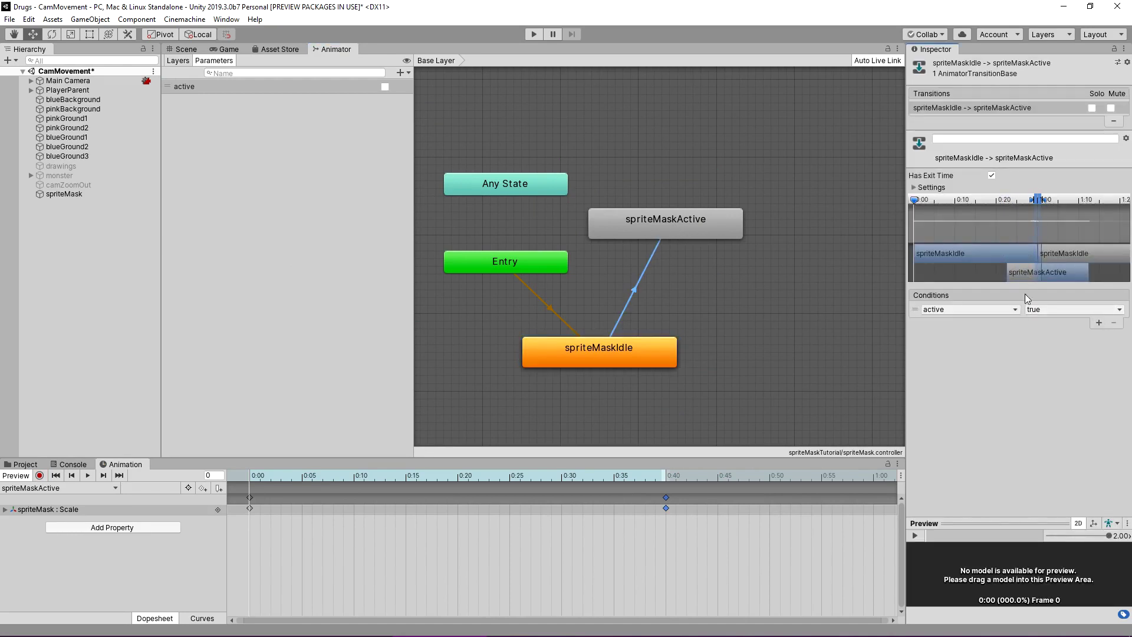
Make a return transition from spriteMaskActive to spriteMaskIdle, shortened, without exit time and with the condition active set to false.
right_click(599, 223)
click(625, 231)
click(613, 351)
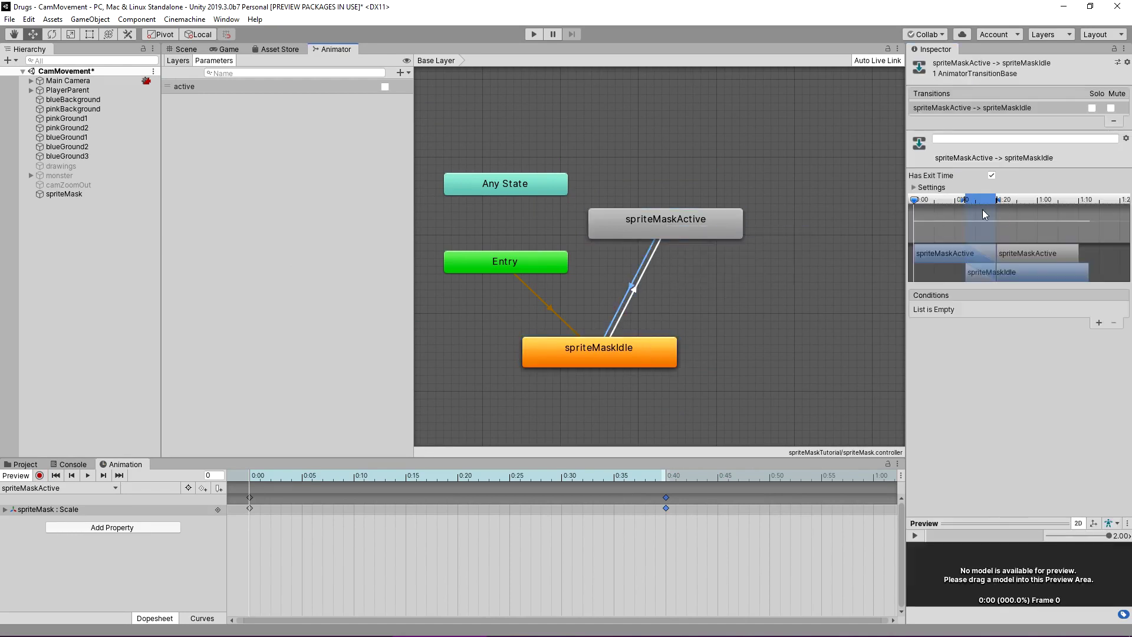
drag(1017, 201, 1000, 201)
click(1099, 323)
click(1056, 310)
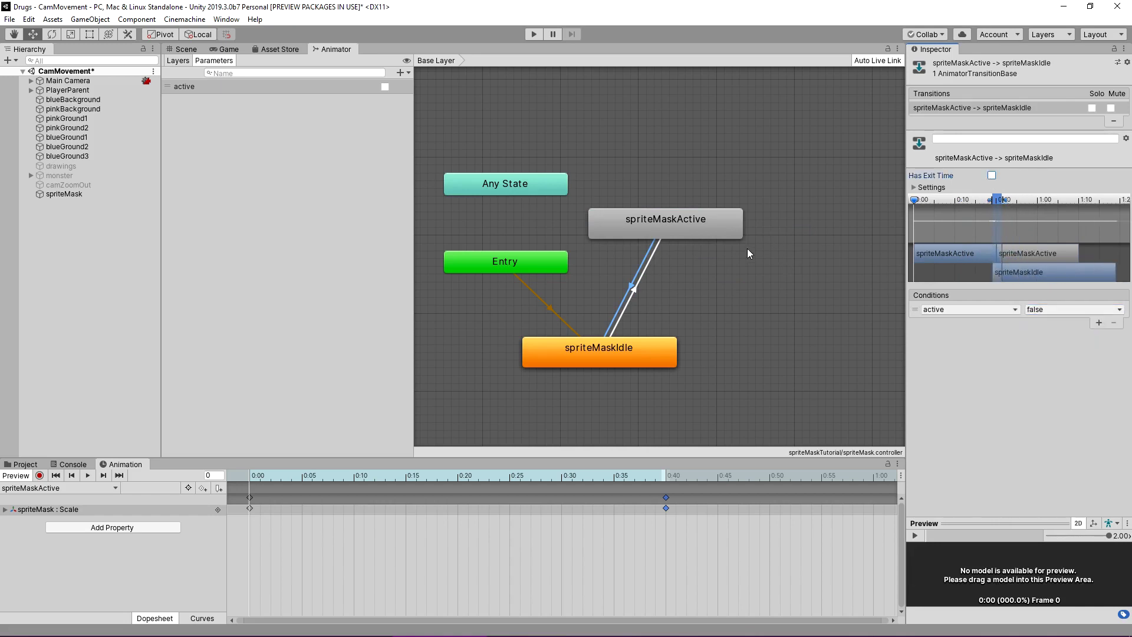
Open the spriteMaskActive state's animation clip and turn off its Loop Time.
click(723, 227)
double_click(720, 211)
click(999, 103)
Play-test the scene around the small sprite mask, ending the play mode there.
click(182, 49)
mouse_move(383, 270)
middle_down()
mouse_move(387, 256)
mouse_move(388, 288)
middle_up()
scroll(387, 256, up, 1)
click(527, 34)
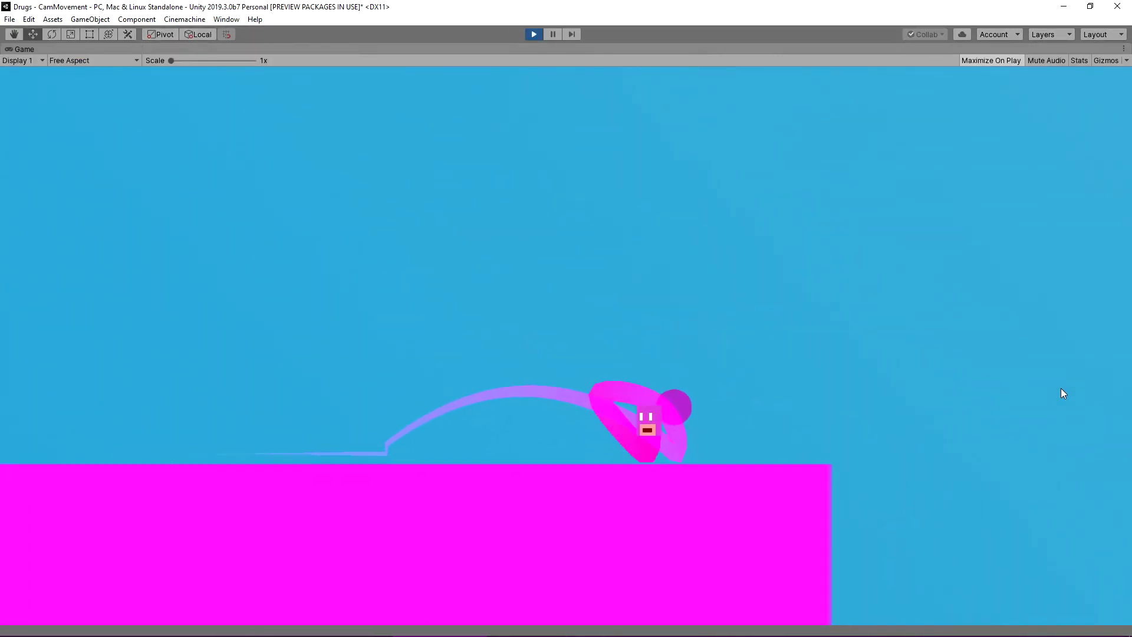
click(534, 34)
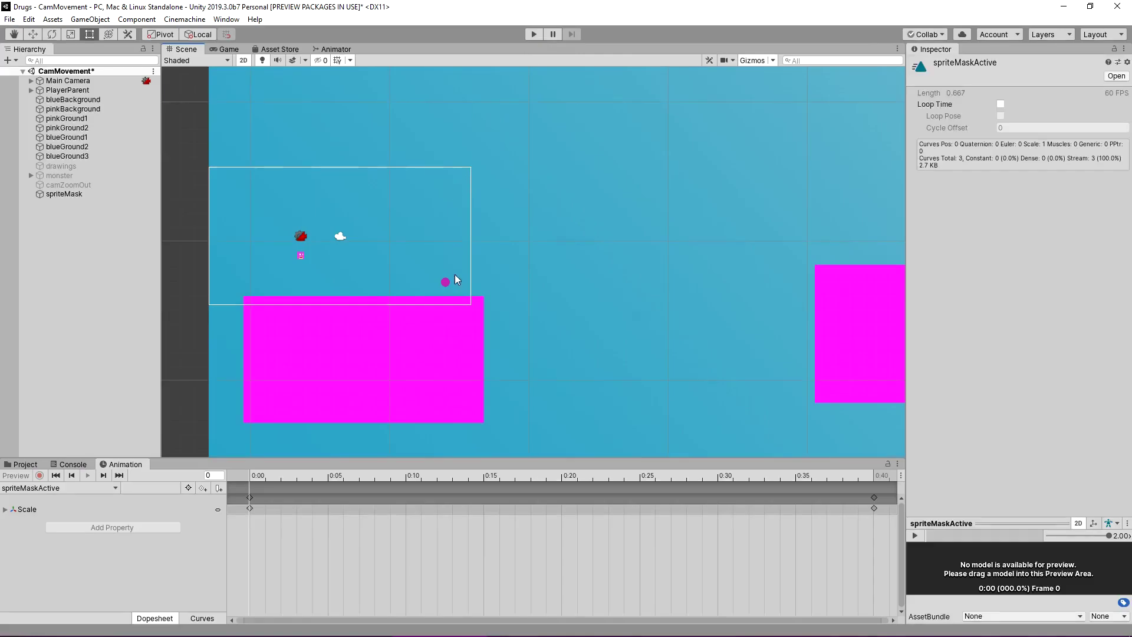
Create an empty object named spriteMaskPar and make spriteMask its child.
click(446, 282)
right_click(79, 250)
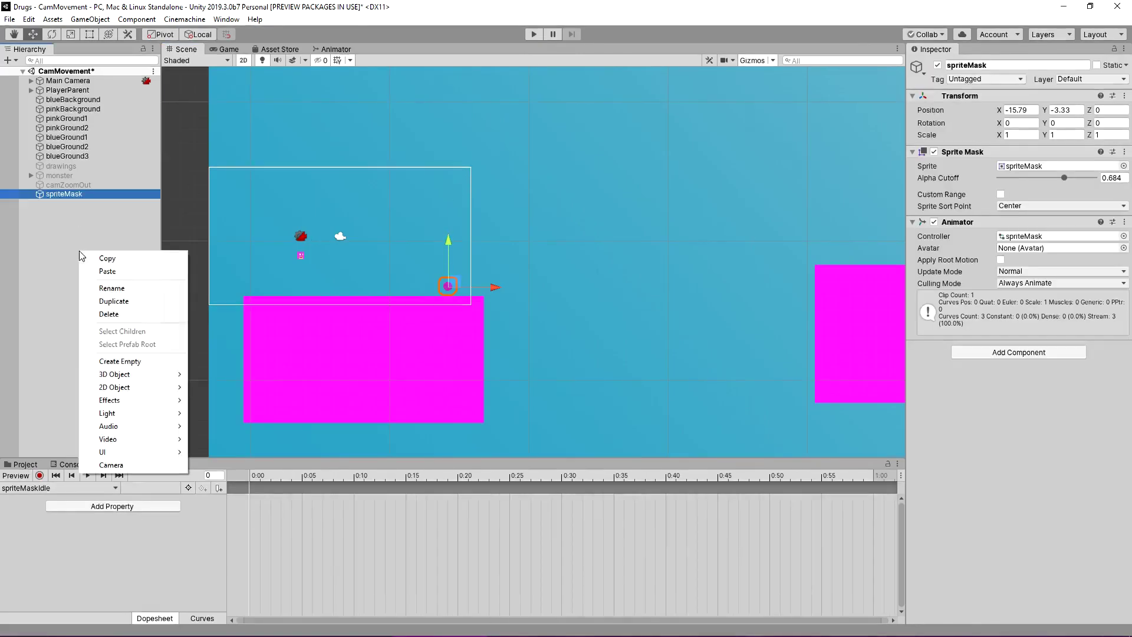
click(136, 359)
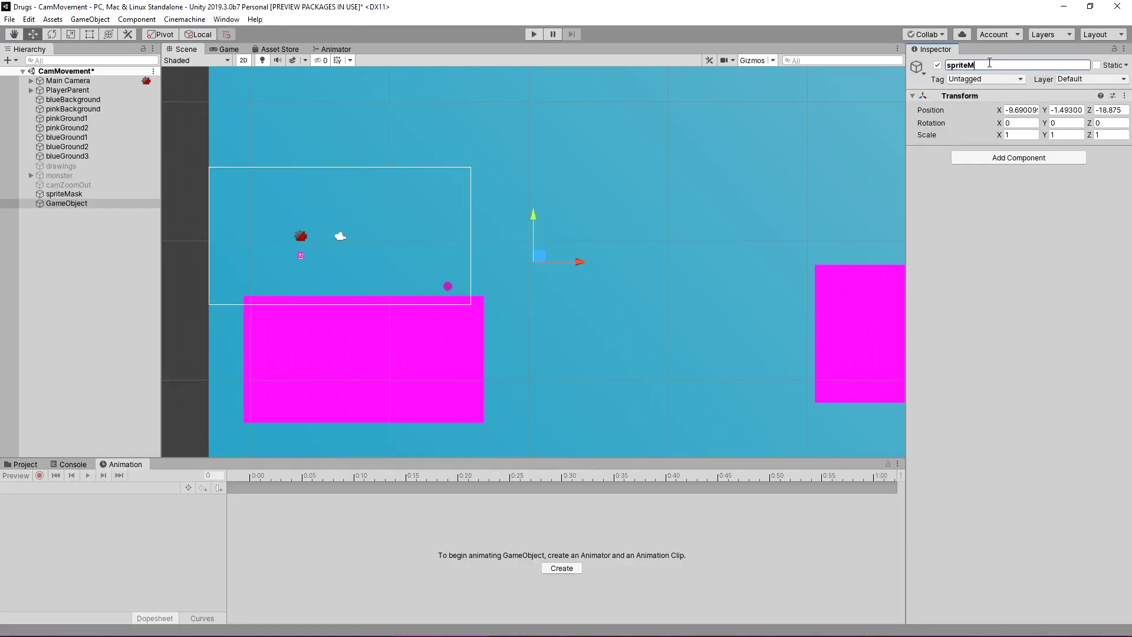
mouse_move(88, 194)
mouse_down()
mouse_move(103, 215)
mouse_move(89, 203)
mouse_up()
click(86, 194)
click(71, 203)
Zero the child spriteMask's X and Y position and move spriteMaskPar just above pinkGround1, at about X -15.34, Y -3.15.
click(1025, 111)
text(099)
key(Tab)
text(0)
click(121, 194)
drag(542, 253, 451, 271)
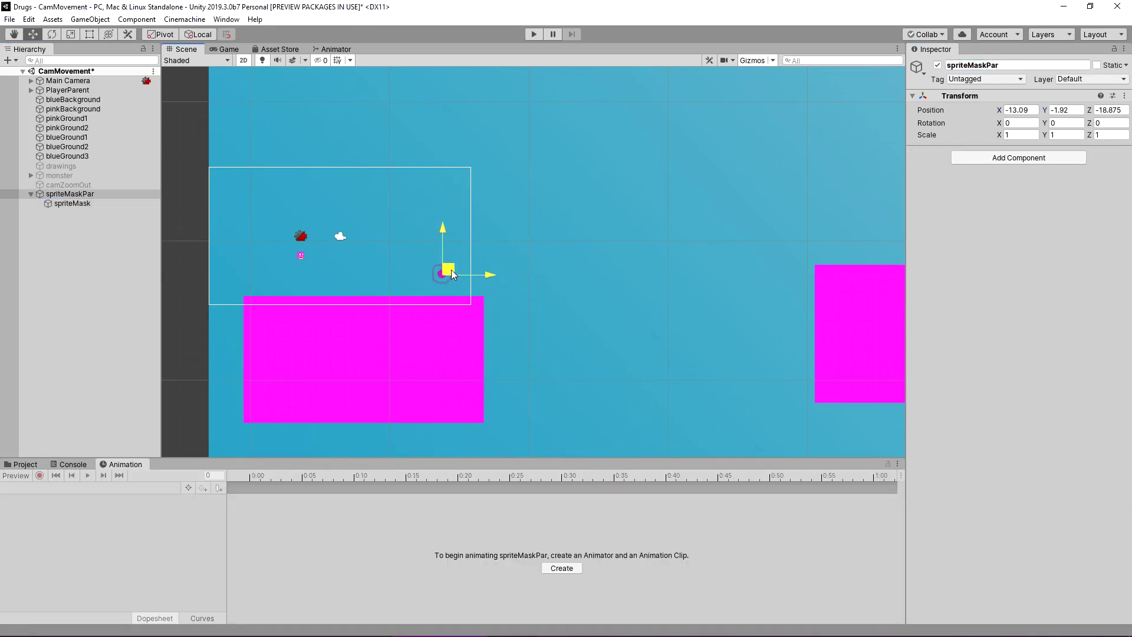
click(70, 196)
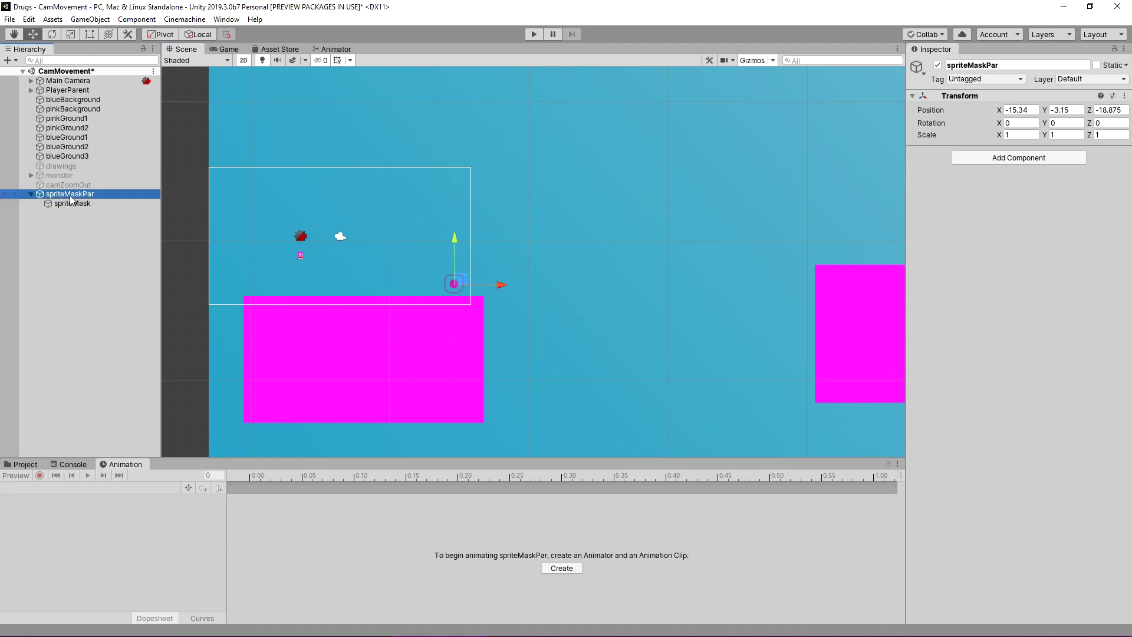
Add a Box Collider 2D to spriteMaskPar as a trigger and resize it to about 1.13 by 1.13 around the mask.
click(1020, 158)
key(Down)
key(Return)
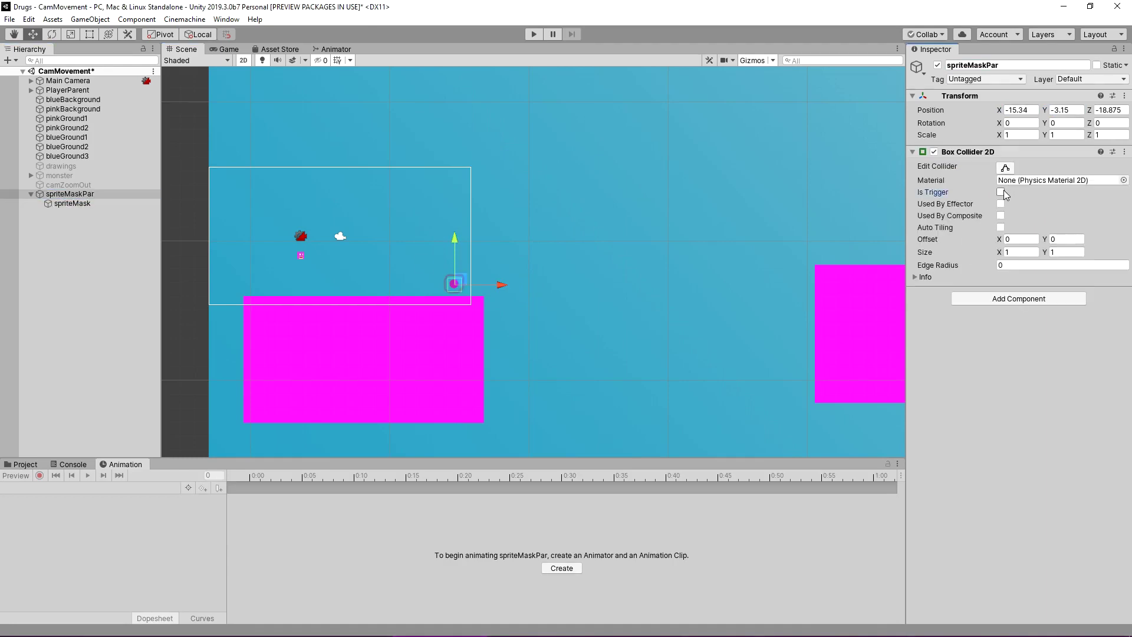
scroll(455, 275, up, 5)
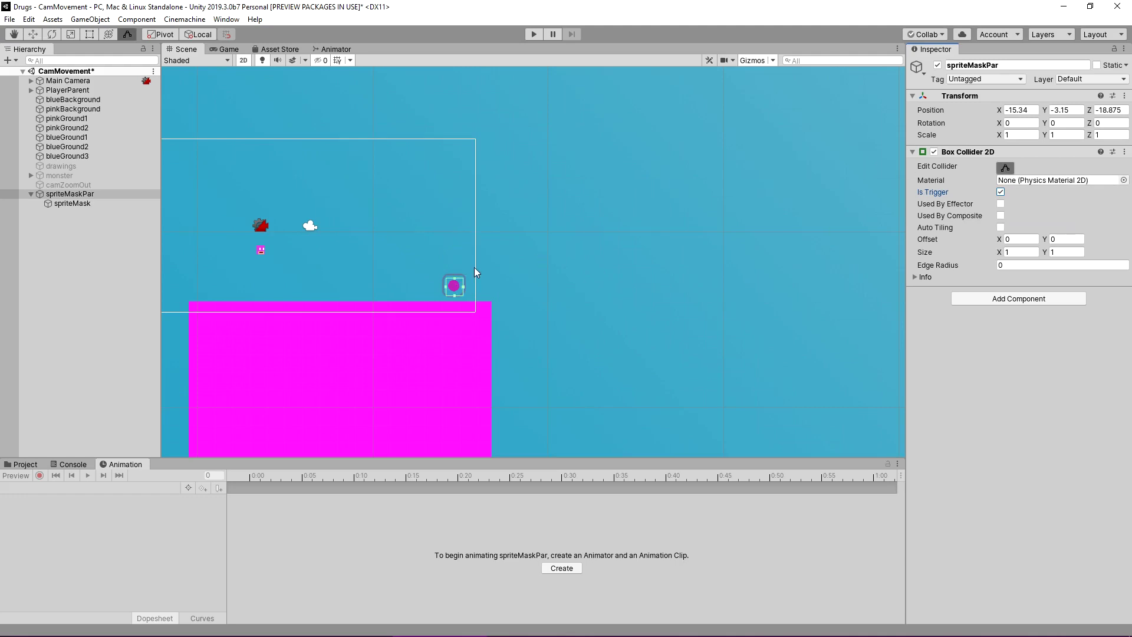
click(1005, 167)
scroll(647, 257, down, 2)
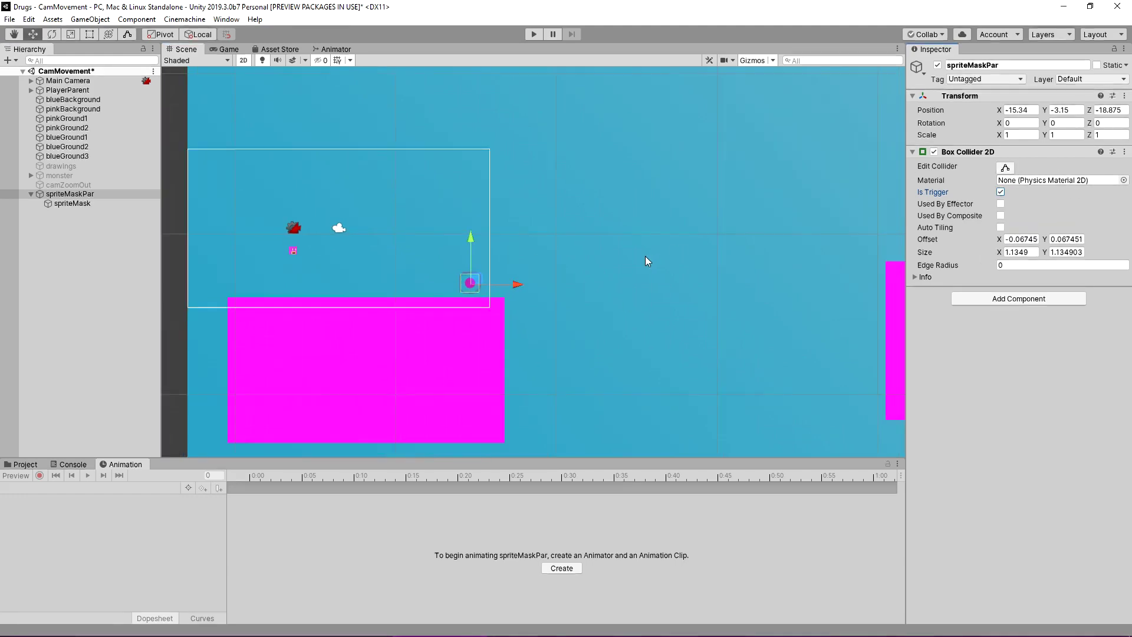
middle_drag(645, 256, 646, 241)
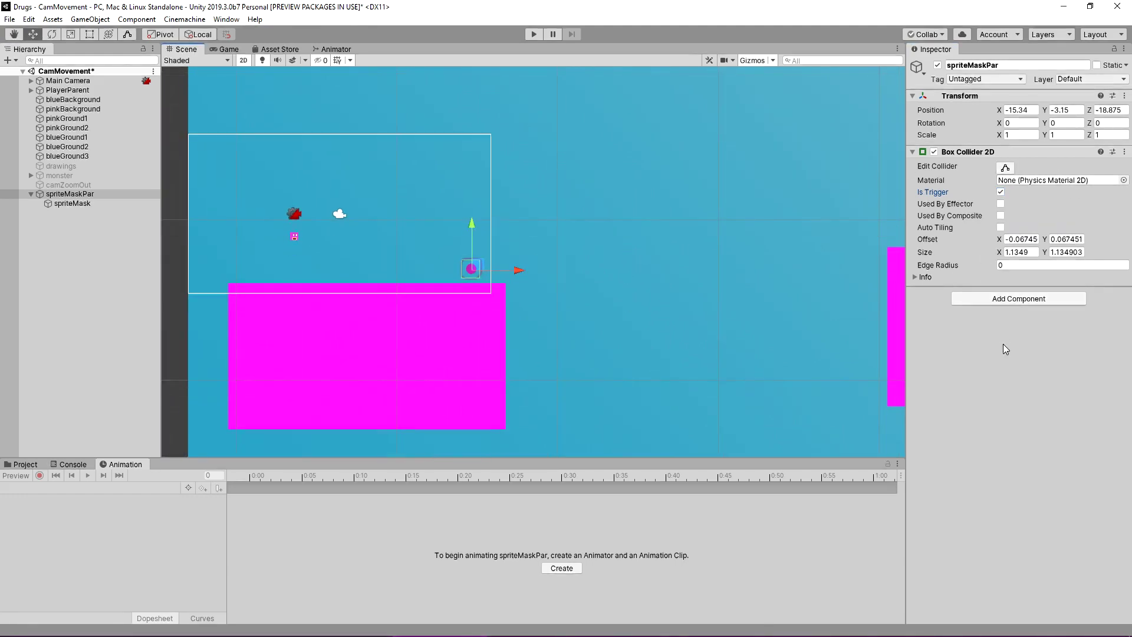
Create and attach a new script named playerEnter to spriteMaskPar, and open it in the code editor.
click(1017, 299)
text(playerEnter)
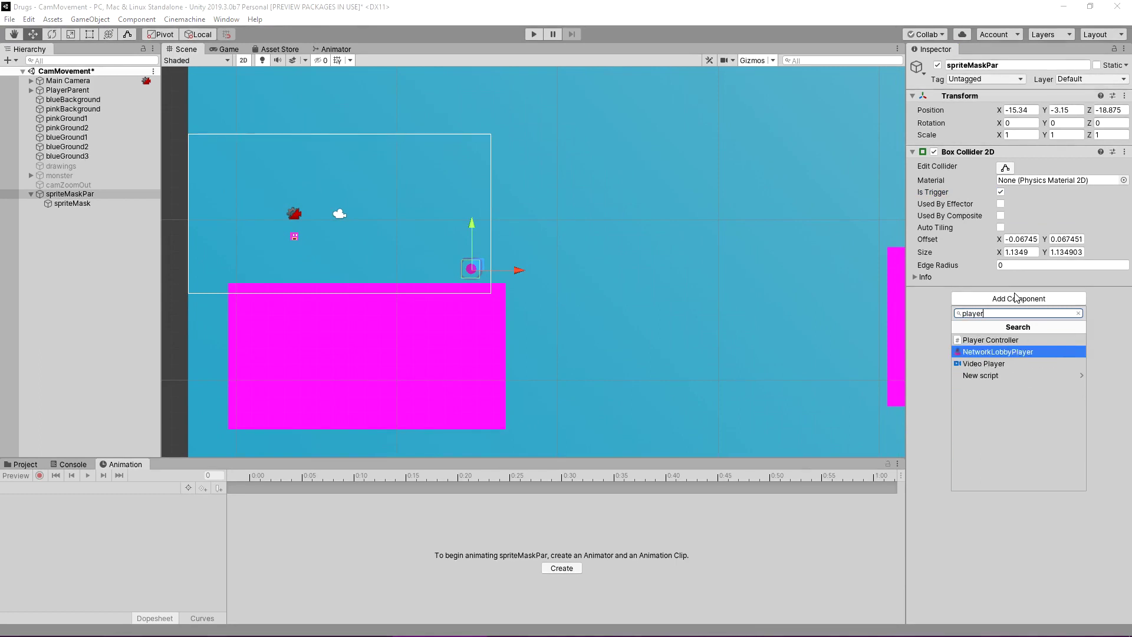
click(1003, 339)
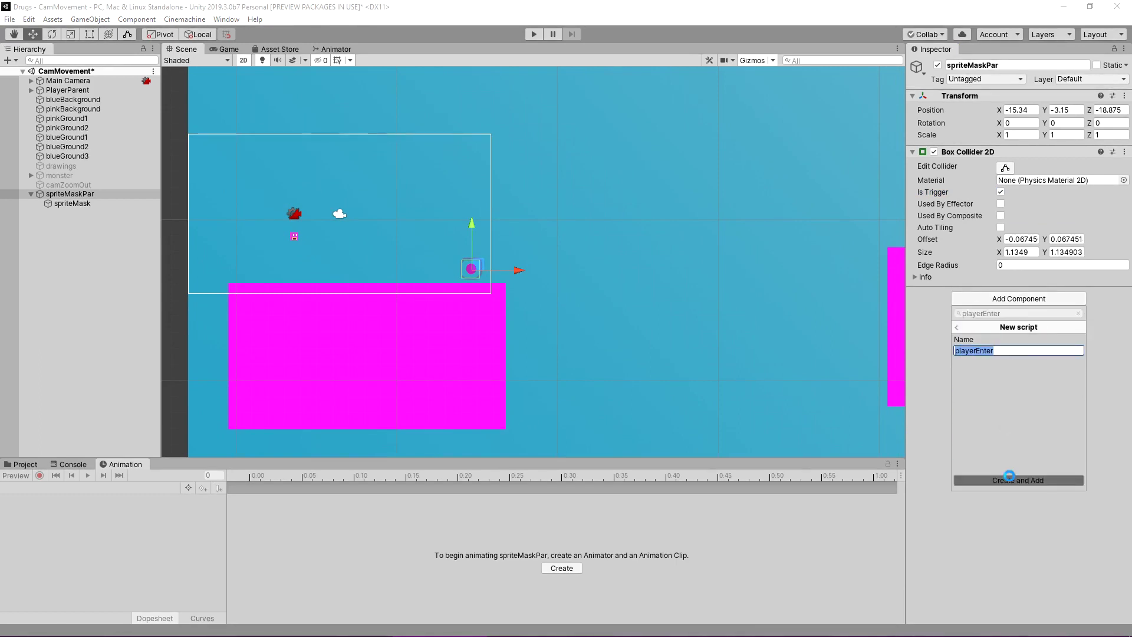
click(1009, 481)
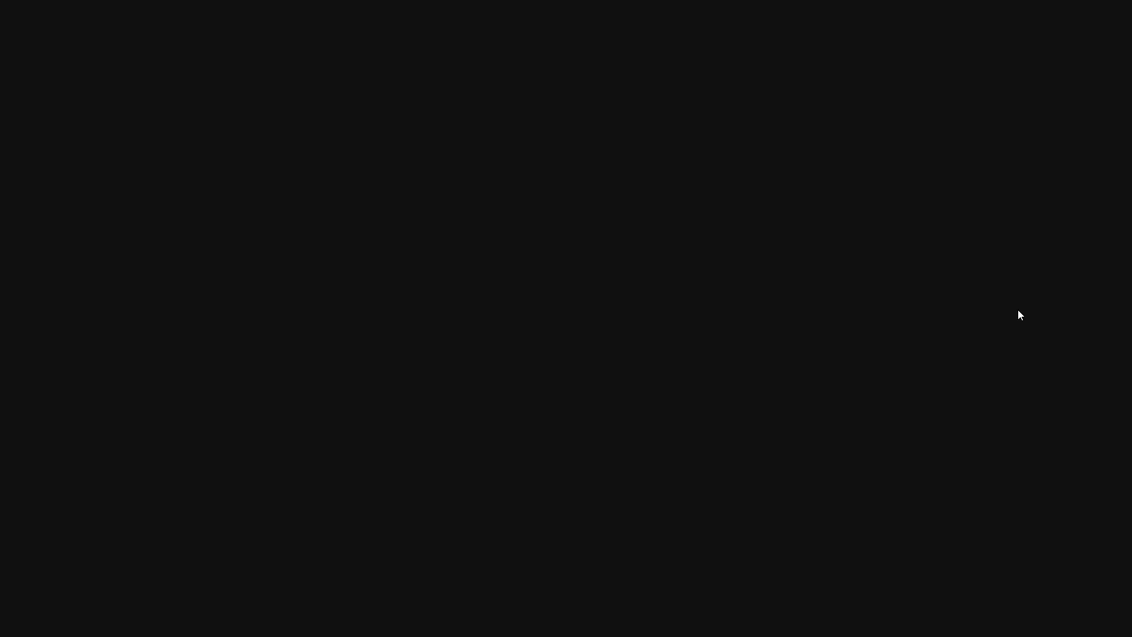
Delete the default Update method and the comment above Start from the playerEnter script.
drag(254, 328, 208, 246)
key(BackSpace)
triple_click(297, 158)
key(BackSpace)
Declare the fields "private Animator animator;" and "public GameObject childMask;" at the top of the playerEnter class.
click(296, 142)
key(Return)
text(private Animator animator;)
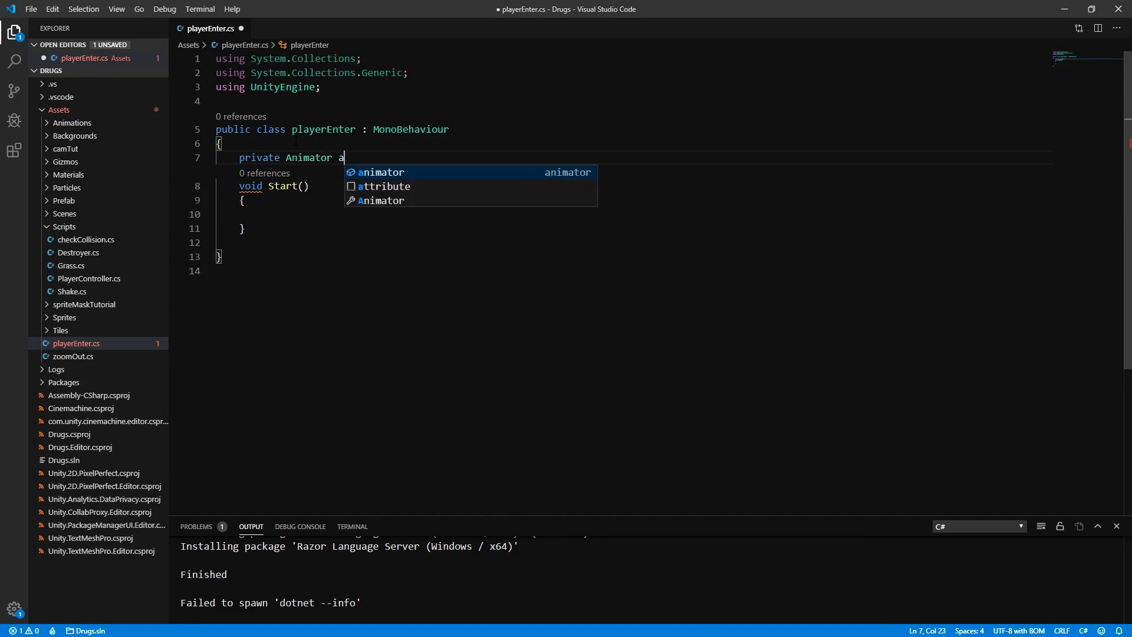
key(Return)
text(public GameObject childMask;)
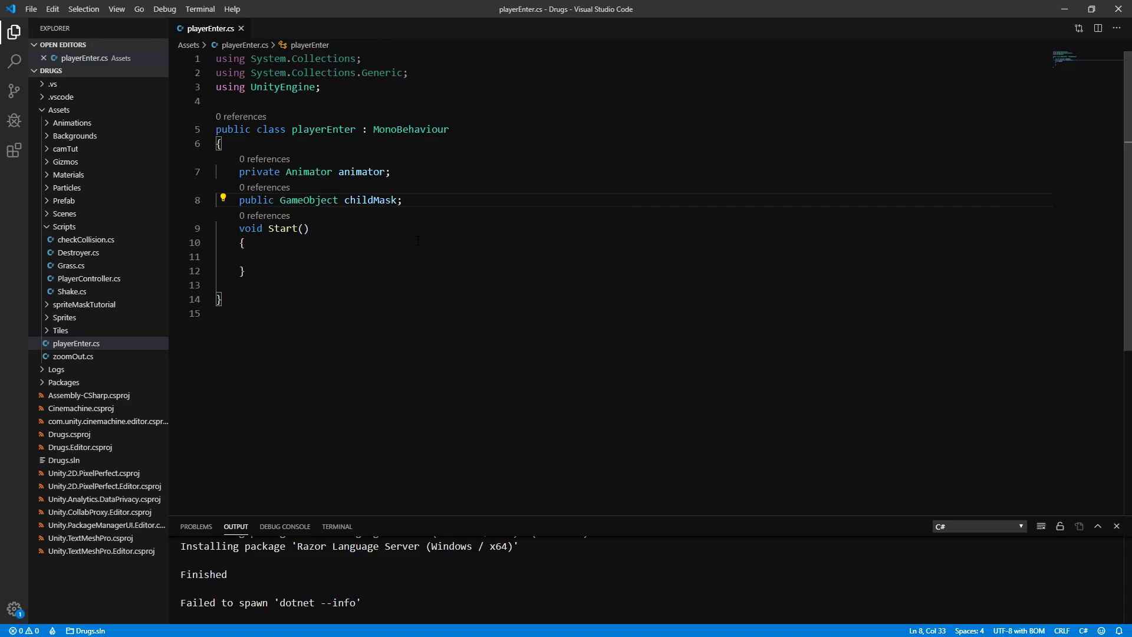
In Start, assign the animator with "animator = childMask.GetComponent<Animator>();".
key(alt+Tab)
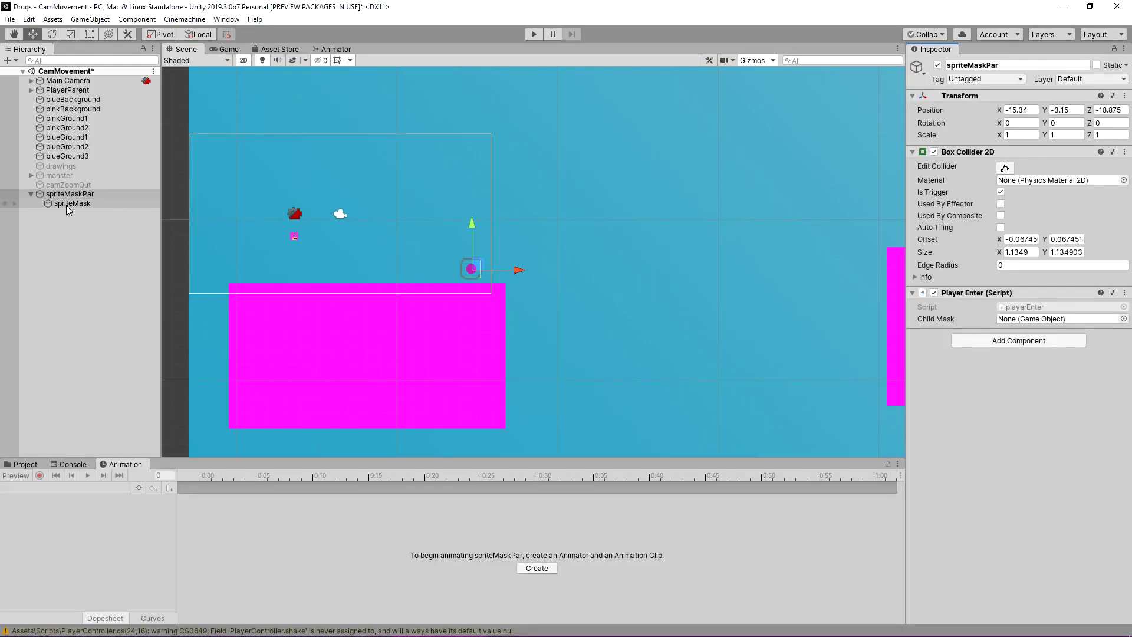
key(alt+Tab)
click(336, 262)
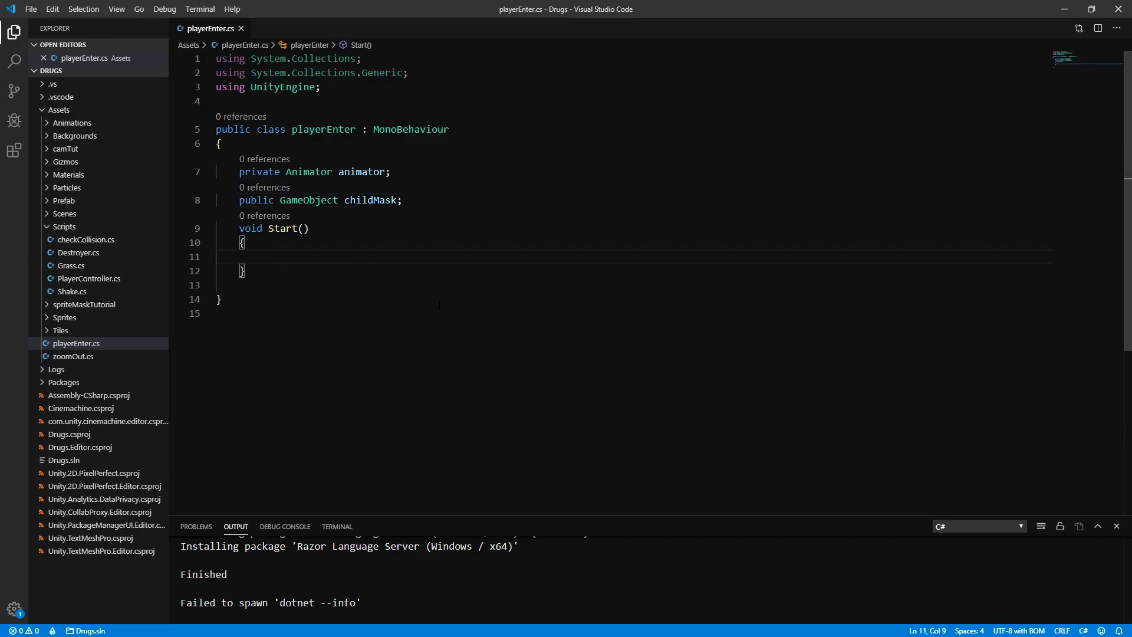
text(animator = child)
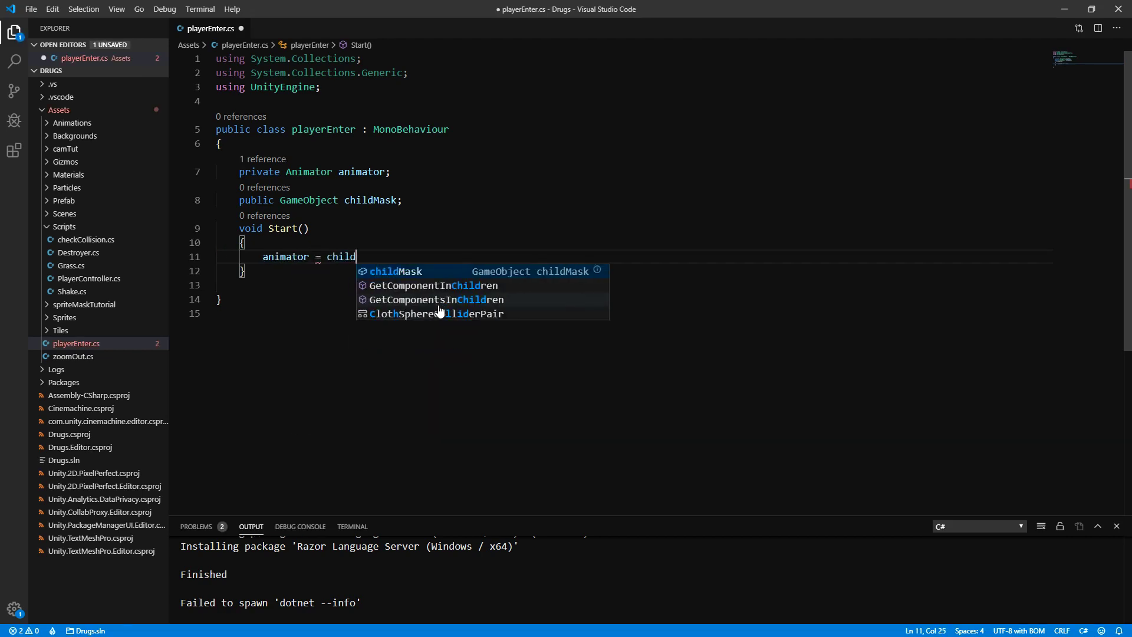
text(Mask.GetComponent)
key(Return)
text(<>)
key(Left)
text(Animator)
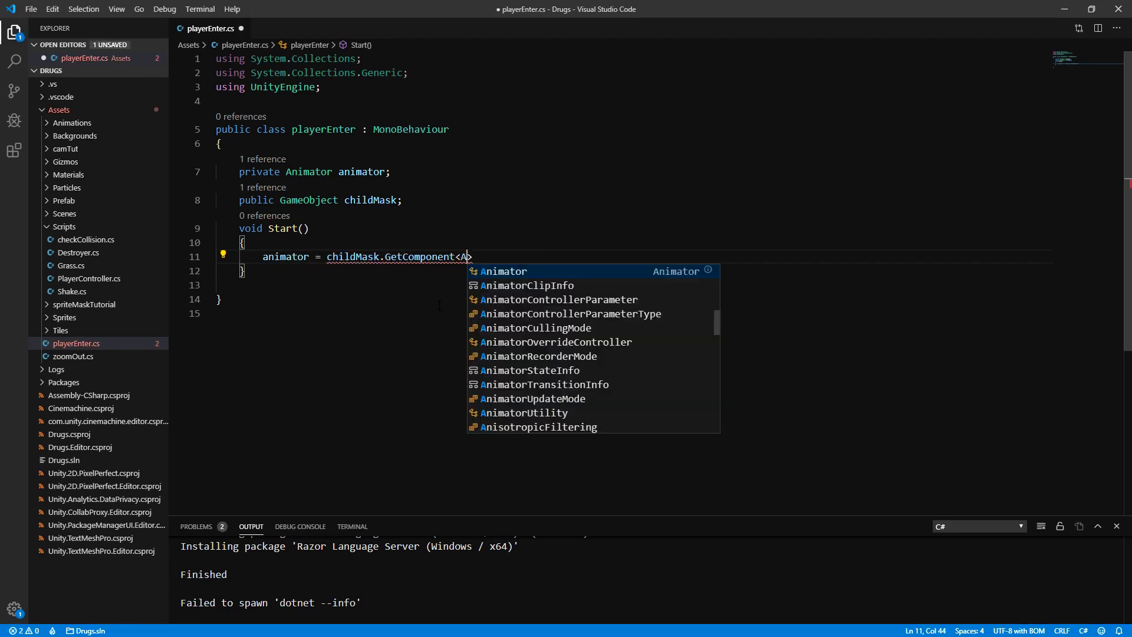
key(Return)
Add the method "void OnTriggerEnter(Collider2D other)" below Start, containing an empty block for "if(other.CompareTag("Player"))".
text(void On)
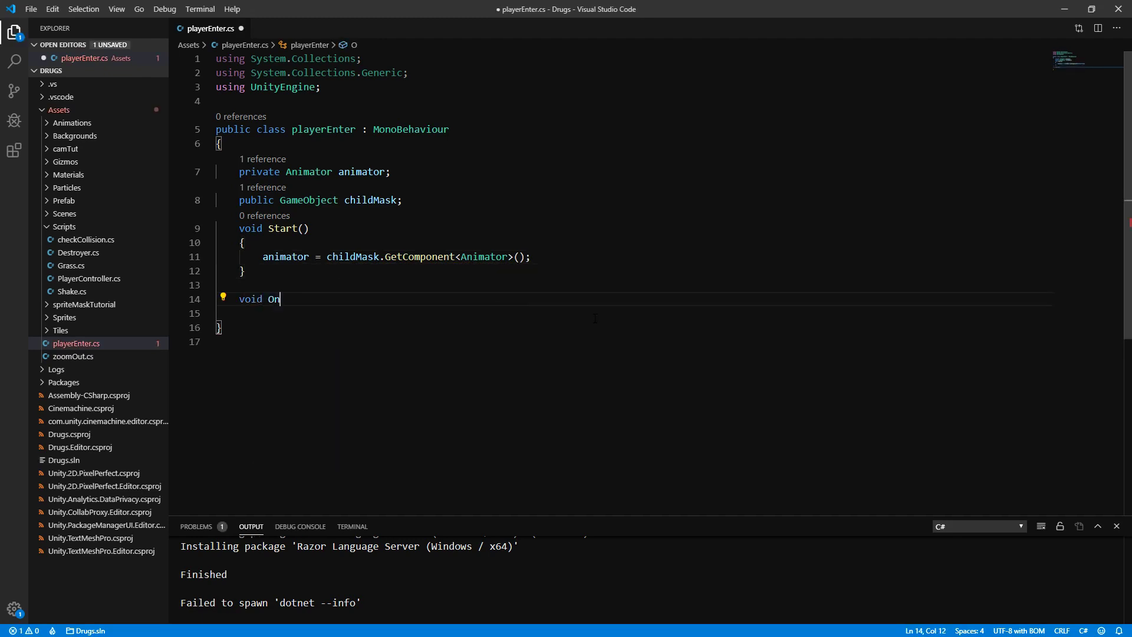
text(TriggerEnter(Collider2D other)
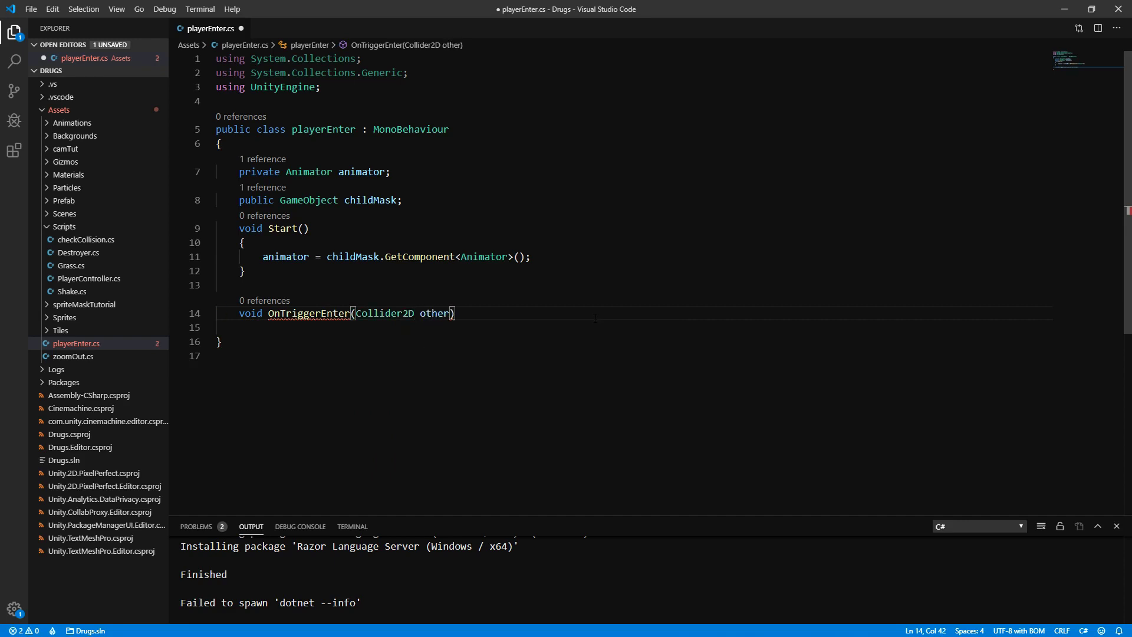
text(i)
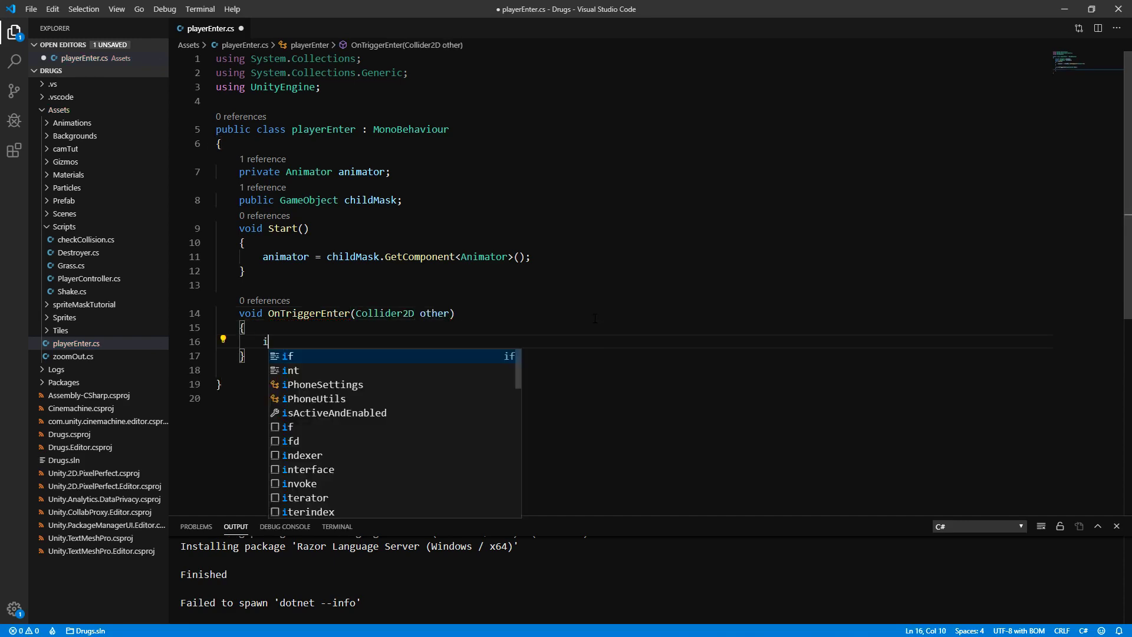
text(f(other.Co)
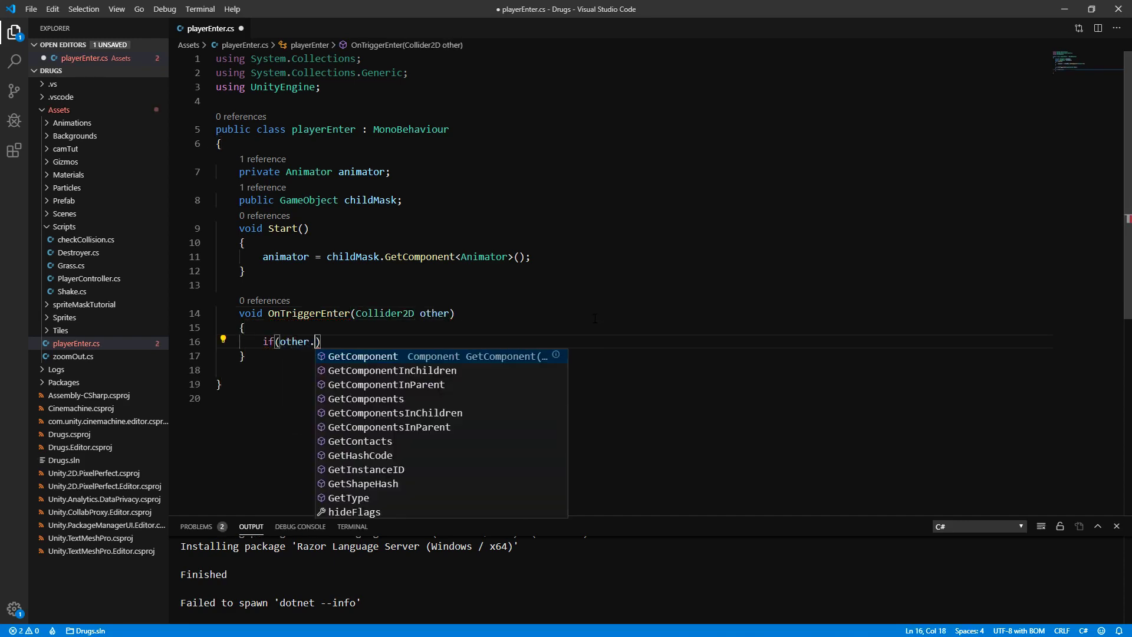
key(Tab)
text(()
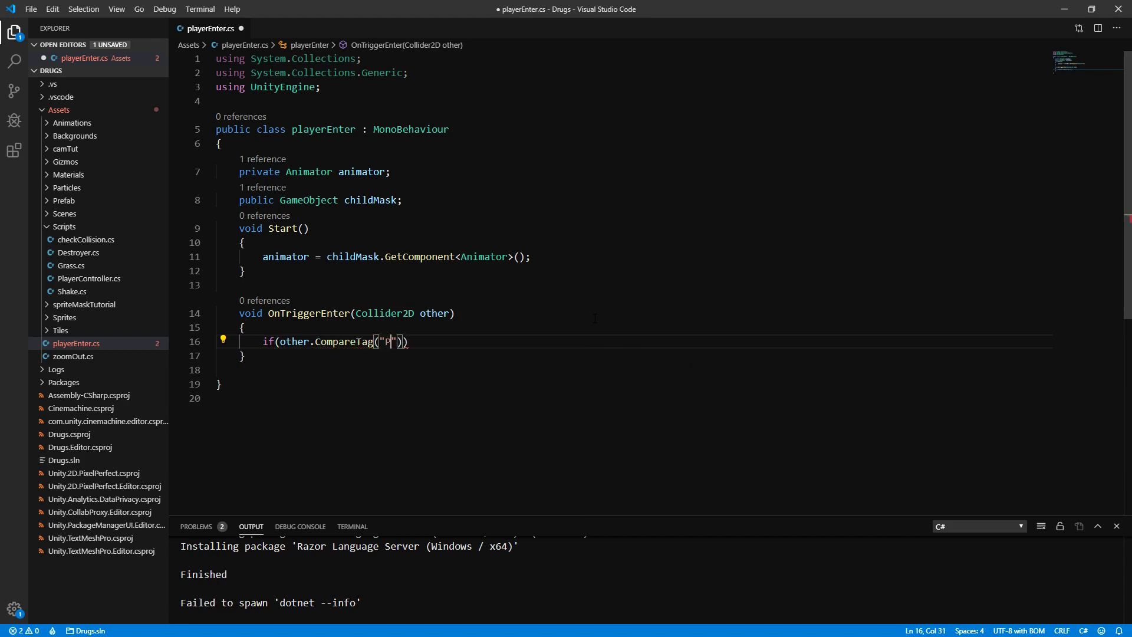
text("Player")))
key(Return)
text({)
key(Return)
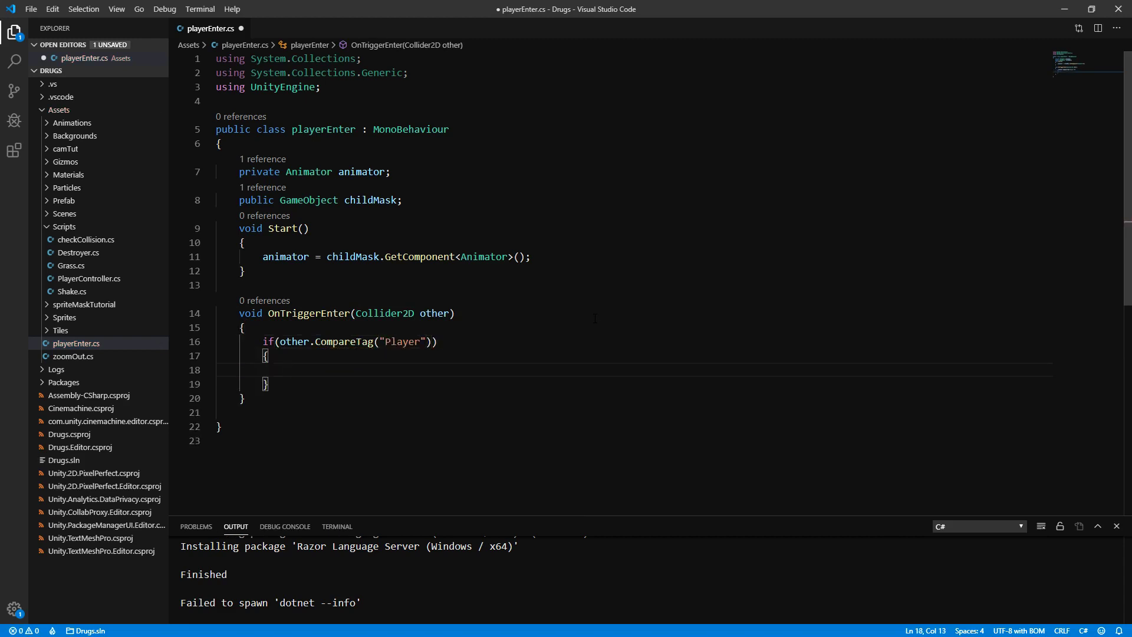
Add "animator.SetBool("active",true);" inside the Player tag check of the playerEnter script and save the file.
text(anim)
key(Tab)
text(.SetB)
key(Tab)
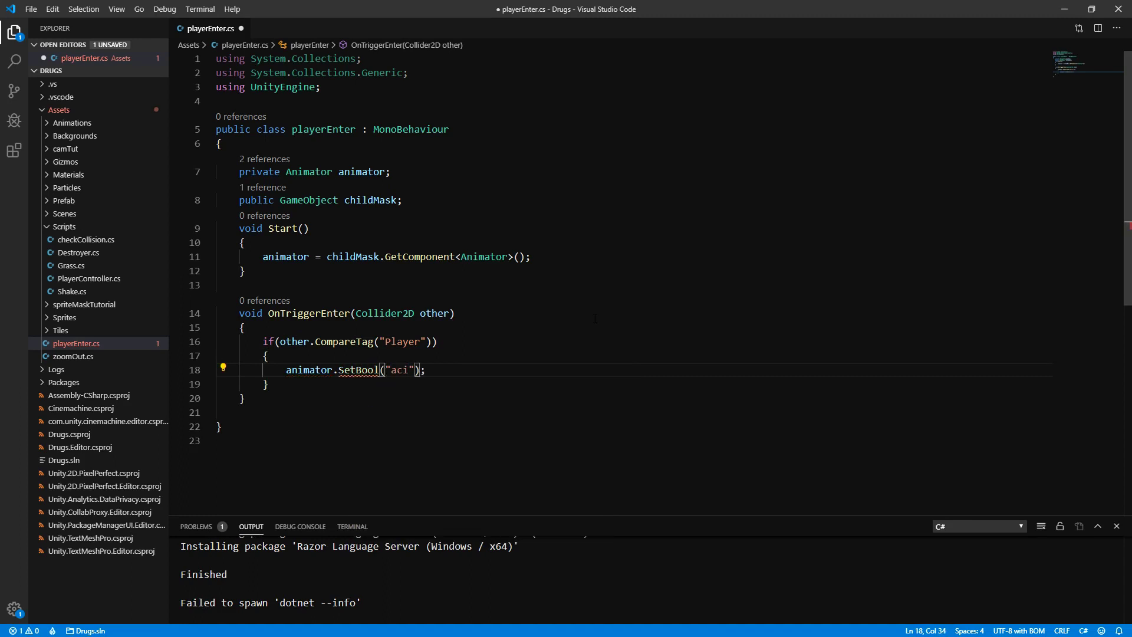
text(,true)
scroll(480, 351, down, 1)
click(449, 368)
key(ctrl+s)
double_click(415, 341)
text(active)
click(443, 409)
Rename the trigger method to OnTriggerEnter2D.
scroll(442, 409, up, 1)
click(351, 313)
text(2D)
Switch to Unity and check which tag is assigned to PlayerParent.
key(alt+Tab)
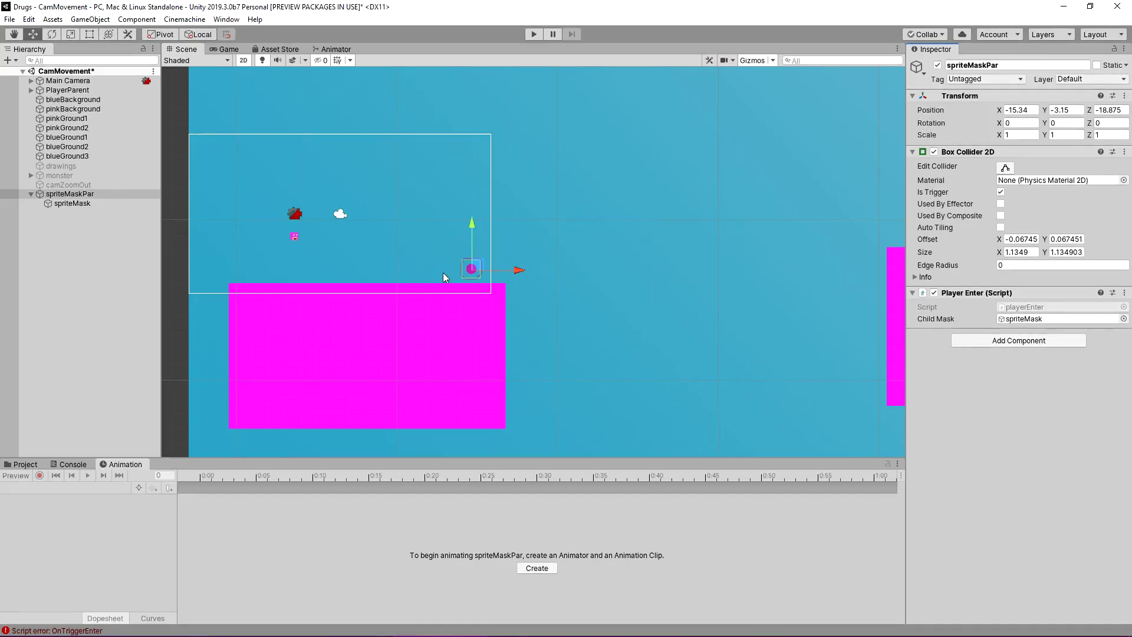
click(35, 90)
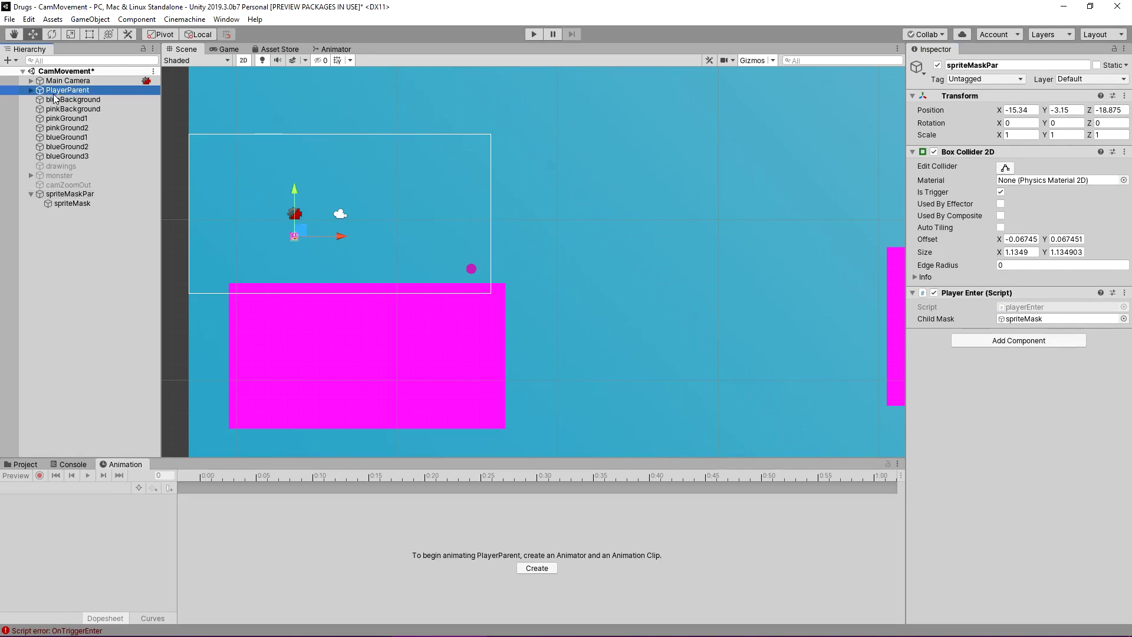
click(981, 79)
click(982, 79)
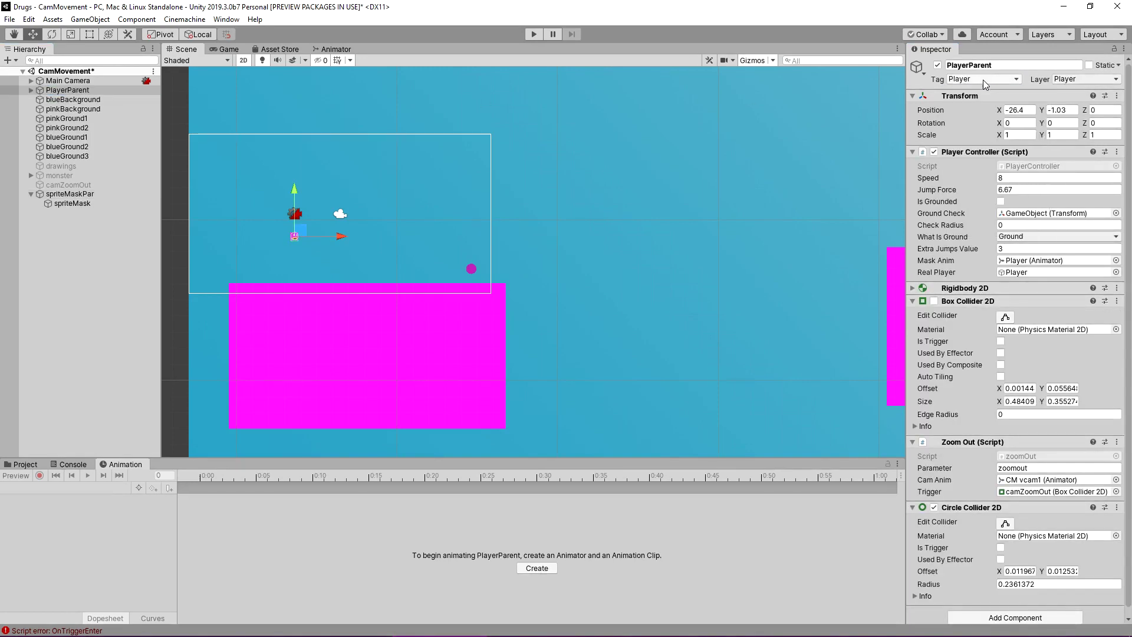
Switch to Visual Studio Code and duplicate the whole OnTriggerEnter2D method directly below the original.
key(alt+Tab)
drag(245, 399, 241, 314)
key(ctrl+c)
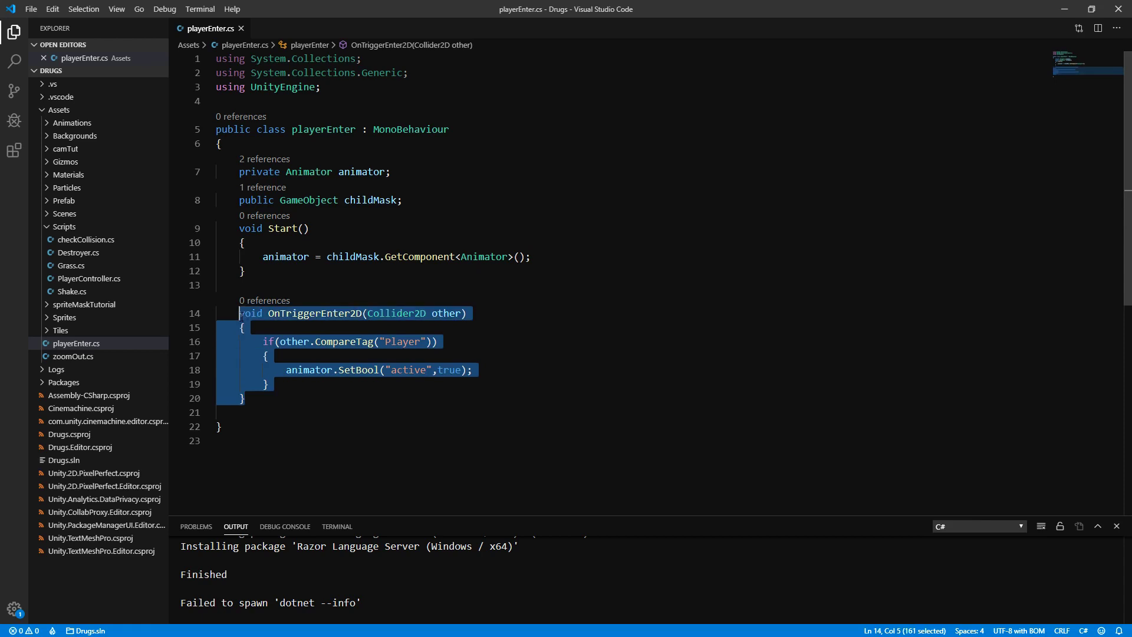
click(260, 397)
key(Return)
key(ctrl+v)
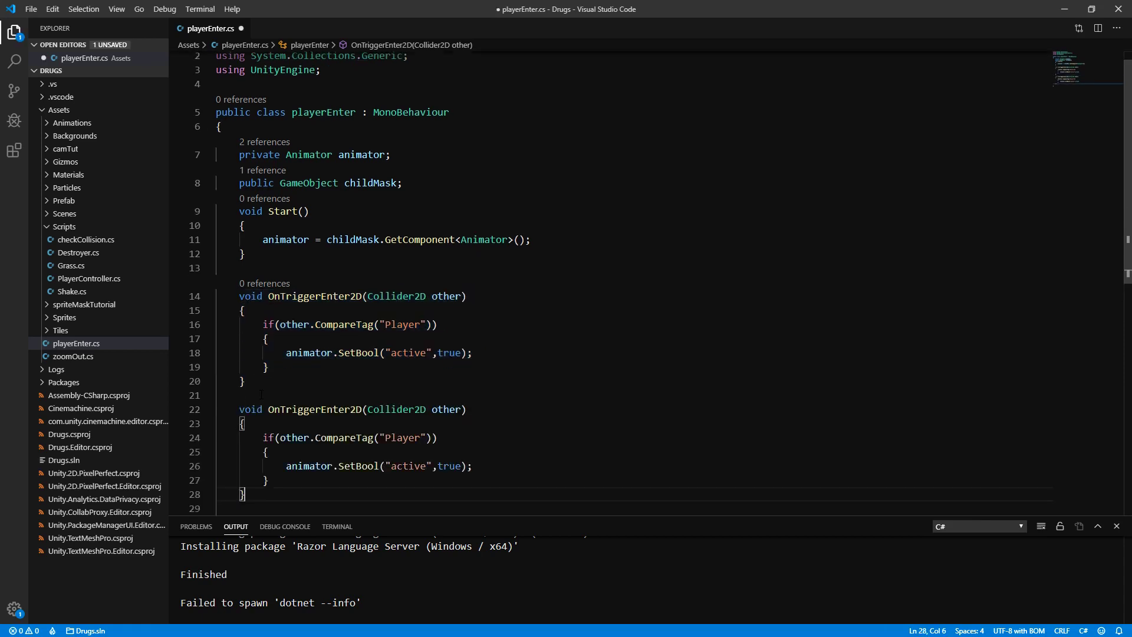
Turn the copied method into OnTriggerExit2D, make it set "active" to false, and save the script.
scroll(261, 395, down, 1)
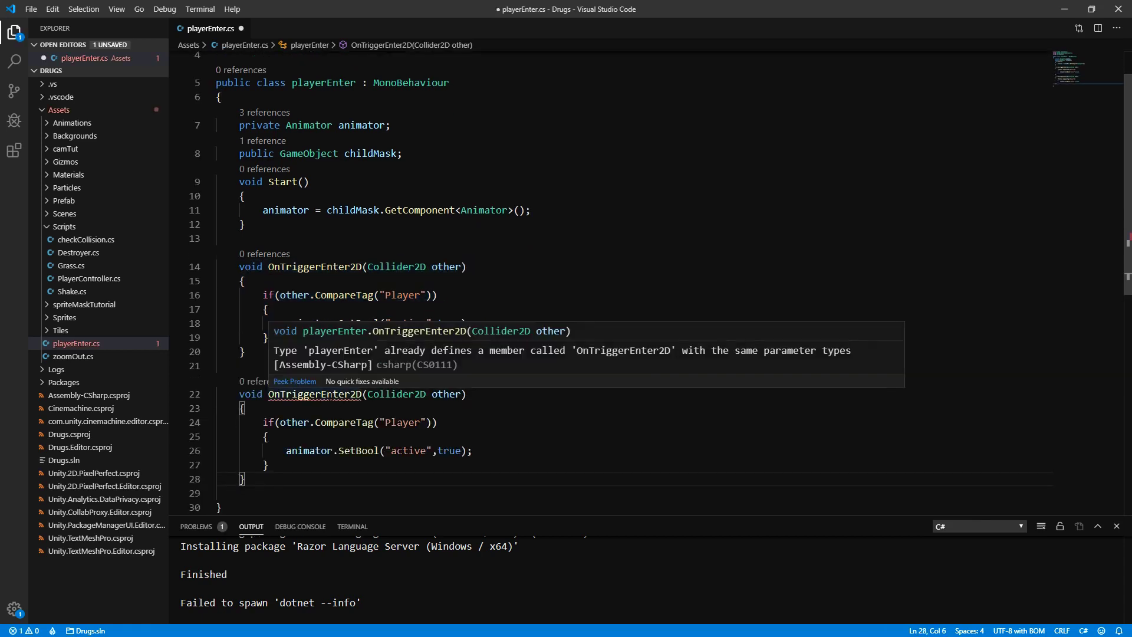
click(327, 394)
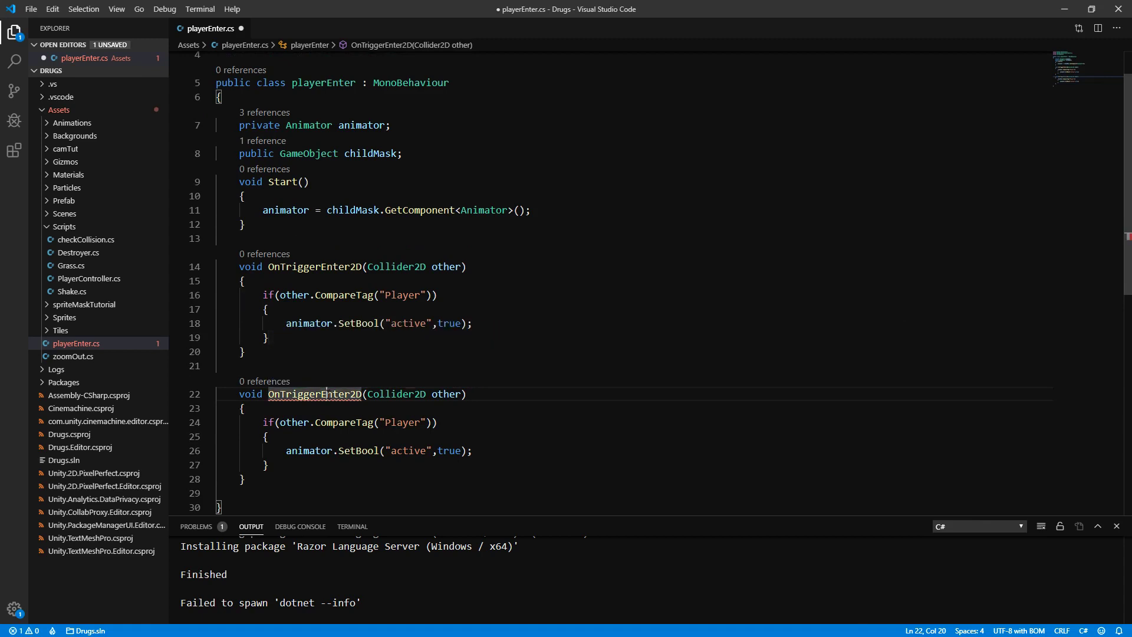
text(xi)
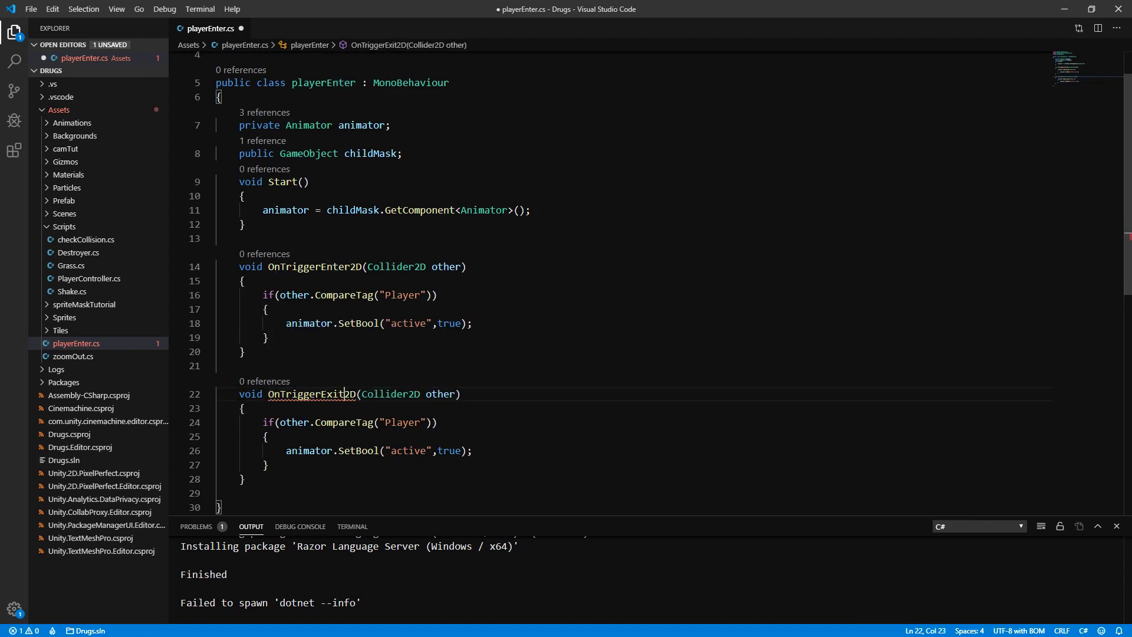
text(false)
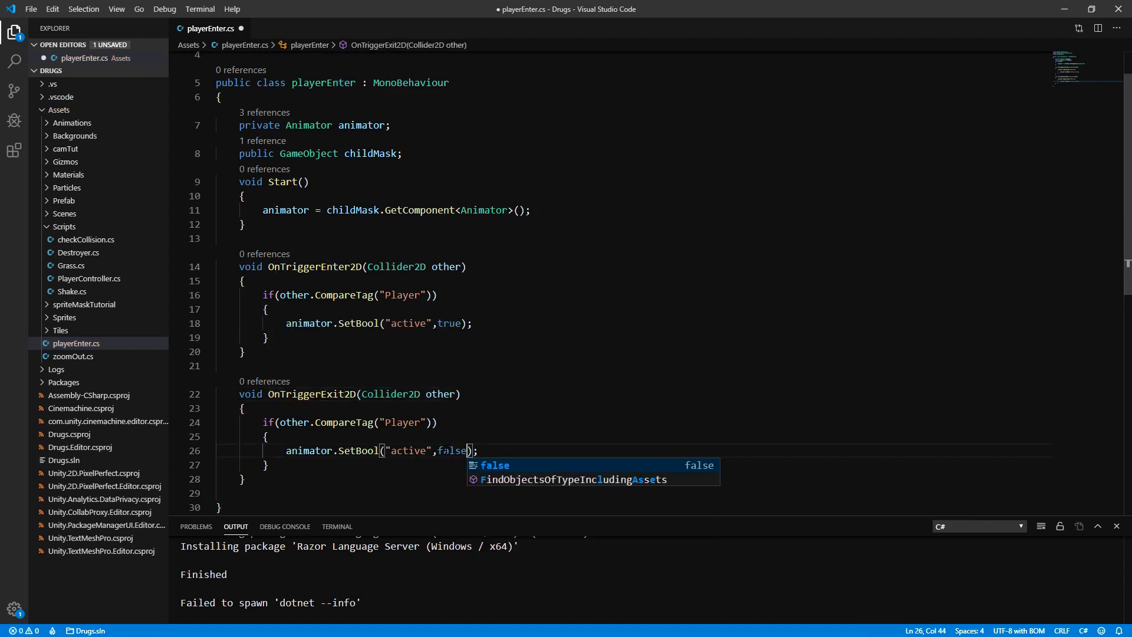
key(ctrl+s)
Switch to Unity and move spriteMaskPar near the first pink ground's right end, at about X -14.8, Y -3.44.
key(alt+Tab)
scroll(430, 269, up, 5)
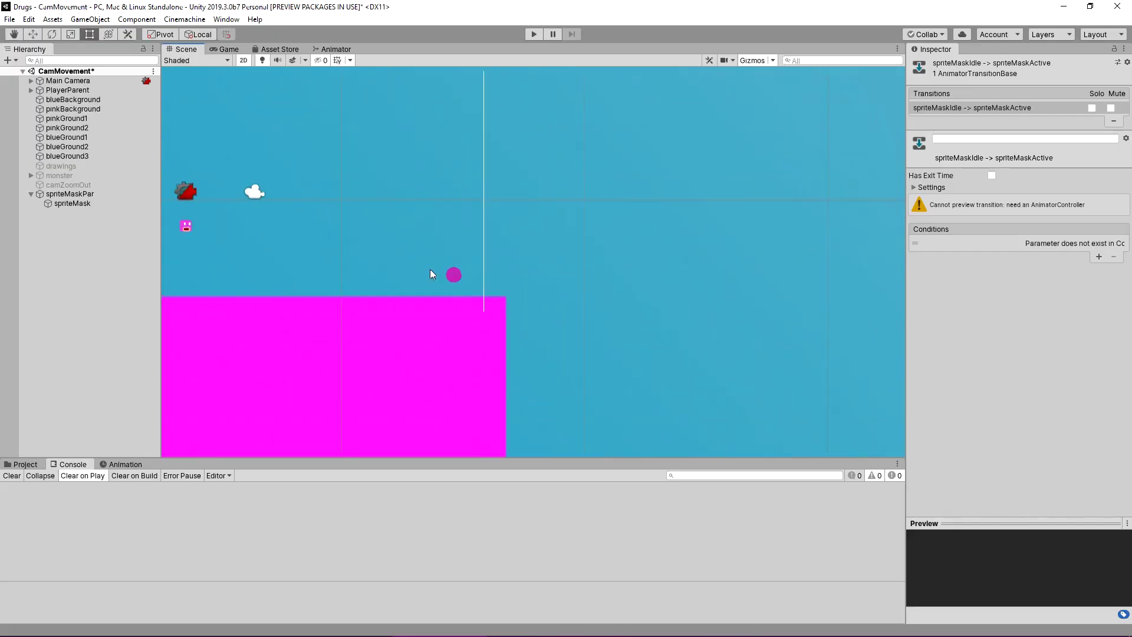
key(w)
drag(460, 276, 477, 287)
Duplicate spriteMaskPar and place the copy just above the right part of blueGround1.
key(ctrl+d)
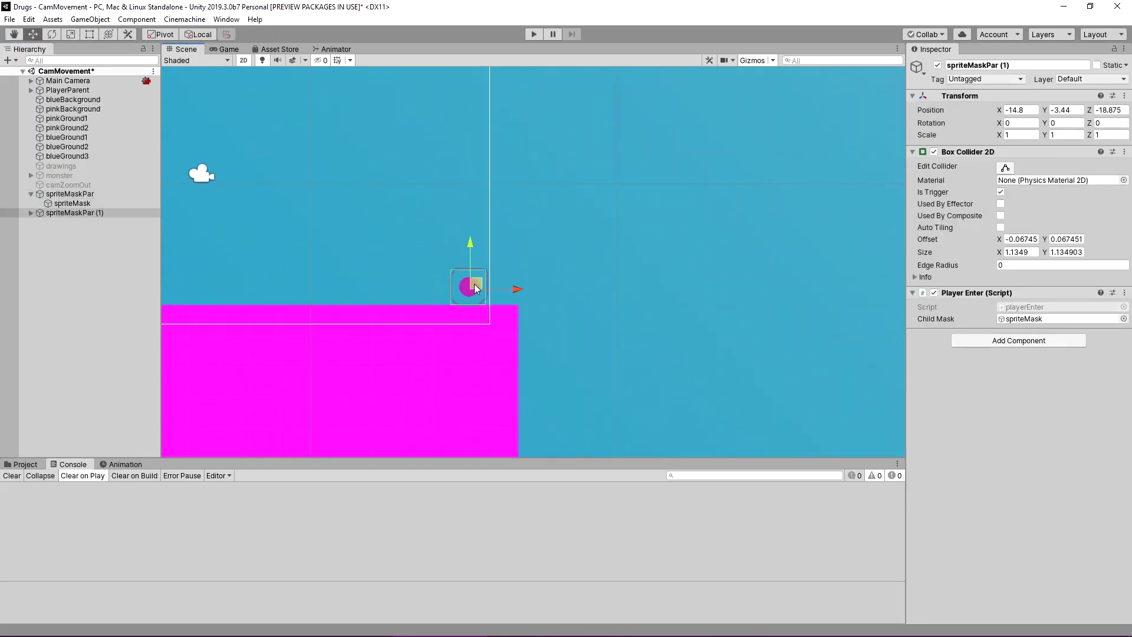
click(661, 236)
click(701, 182)
click(71, 213)
drag(712, 176, 692, 204)
click(656, 250)
middle_drag(681, 214, 374, 274)
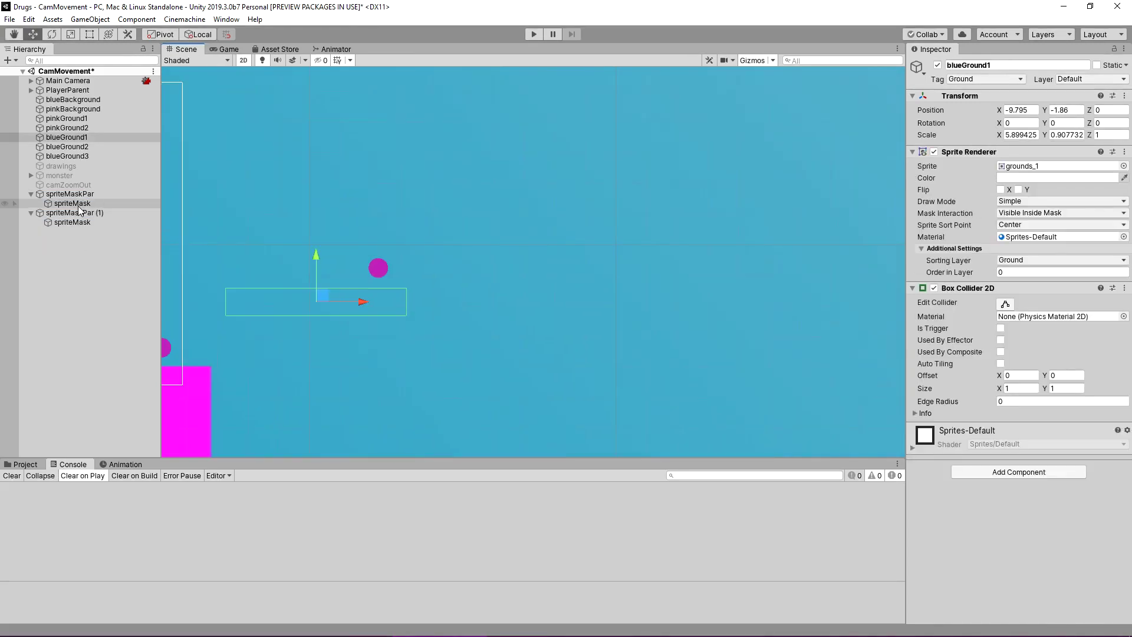
Duplicate spriteMaskPar (1) and place the copy above blueGround2's right end, at about X -0.13, Y 1.53.
click(79, 212)
key(ctrl+d)
drag(387, 271, 620, 198)
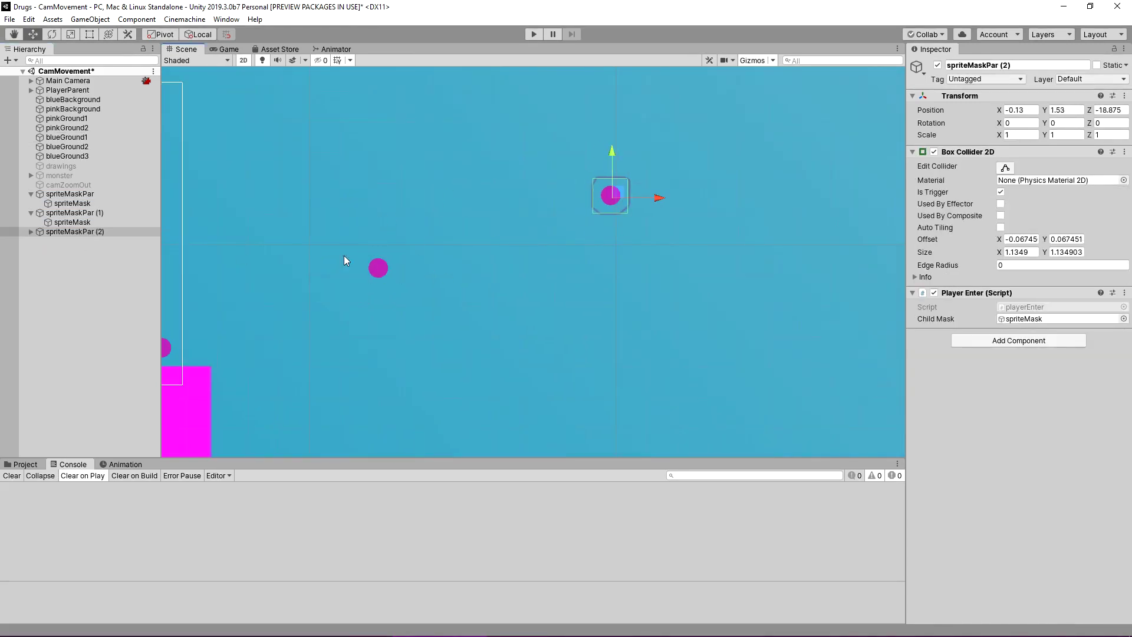
click(93, 146)
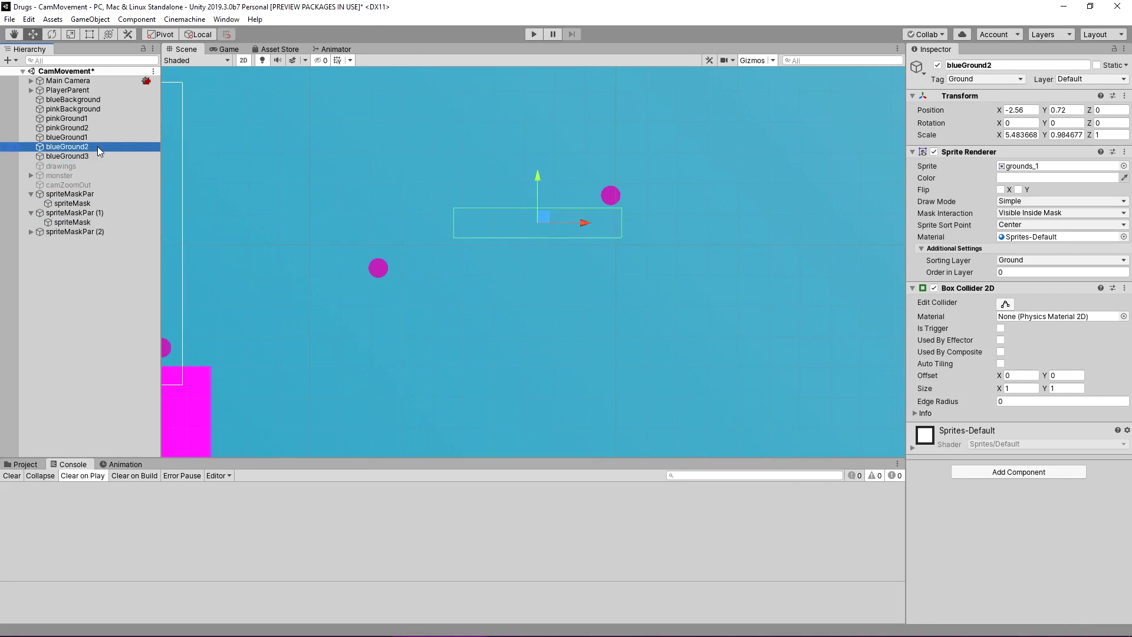
click(74, 231)
click(614, 193)
Duplicate spriteMaskPar (2) and place the copy above the right part of blueGround3, at about X 6.81, Y -0.87.
click(70, 154)
middle_drag(372, 218, 285, 212)
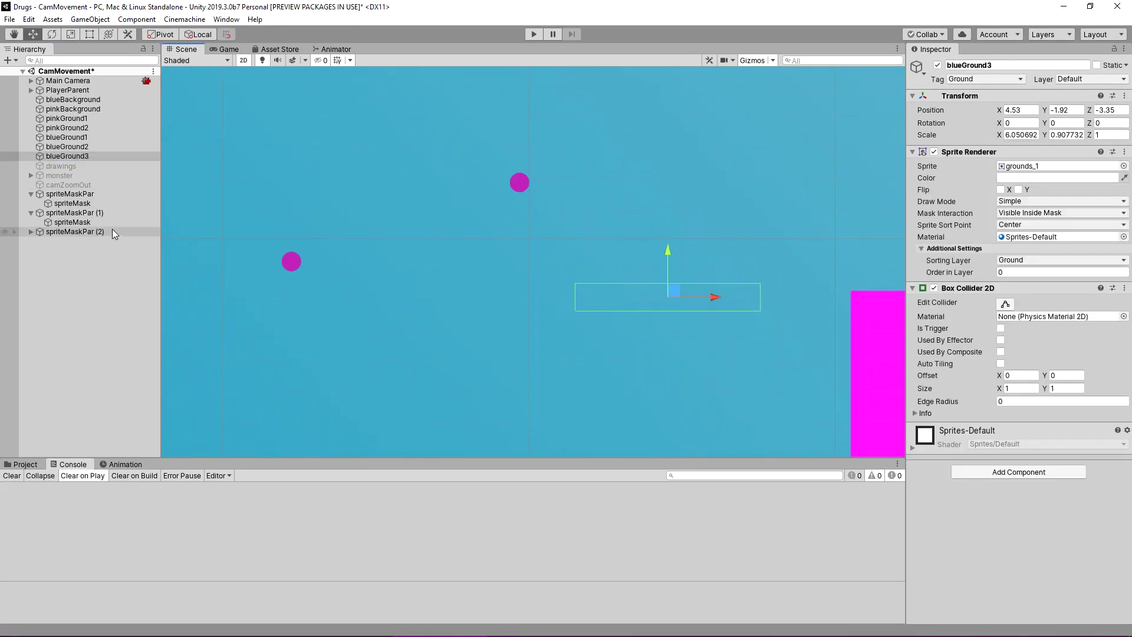
click(112, 231)
key(ctrl+d)
drag(535, 183, 742, 268)
click(123, 155)
click(74, 241)
Run the game, move the player through the masks to the second pink ground, and stop play mode.
click(533, 33)
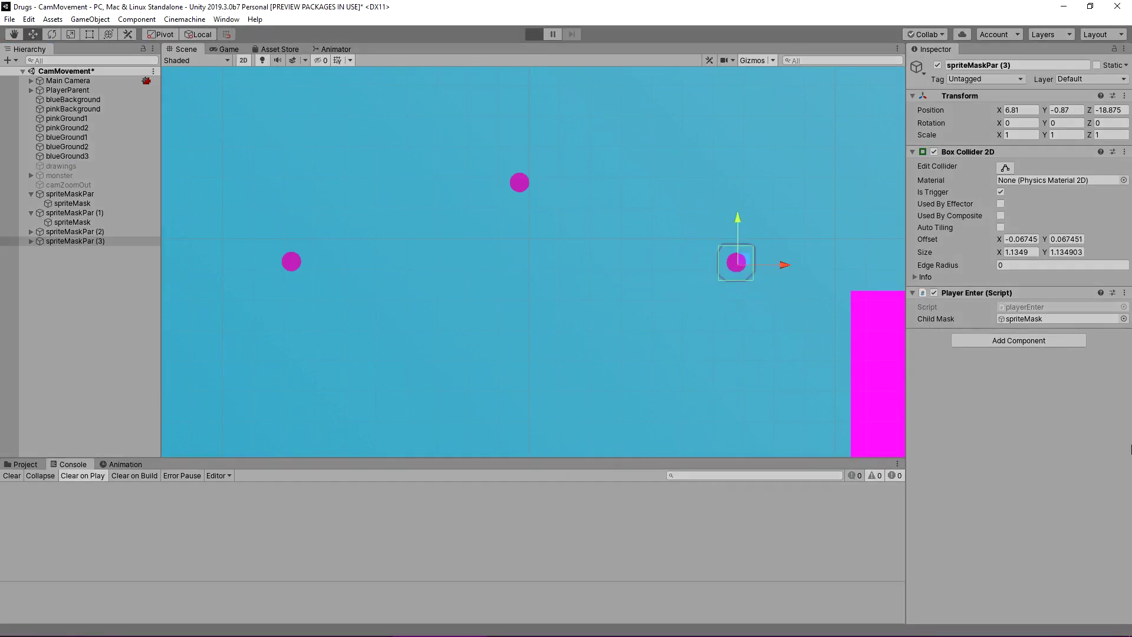
key(d)
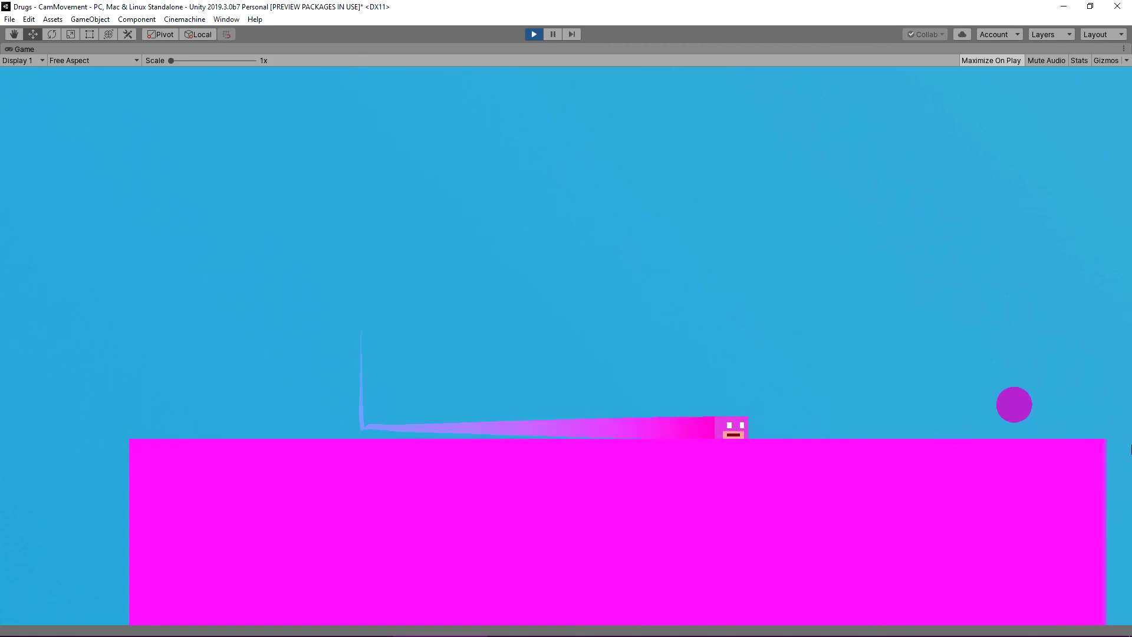
key(space)
key(d)
key(space)
key(space)
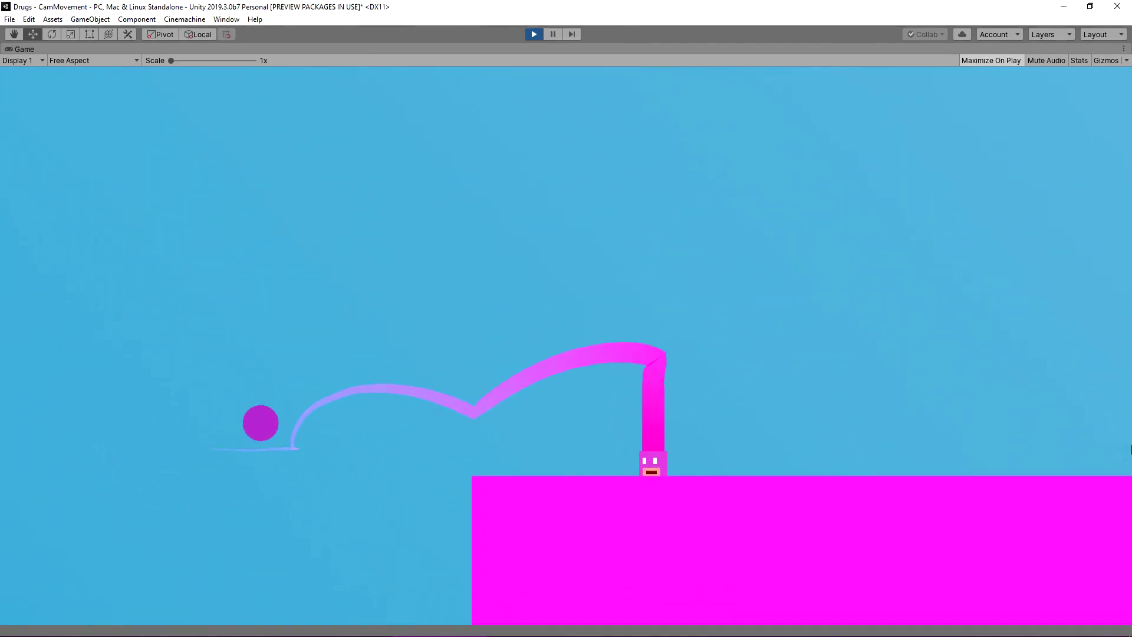
click(534, 33)
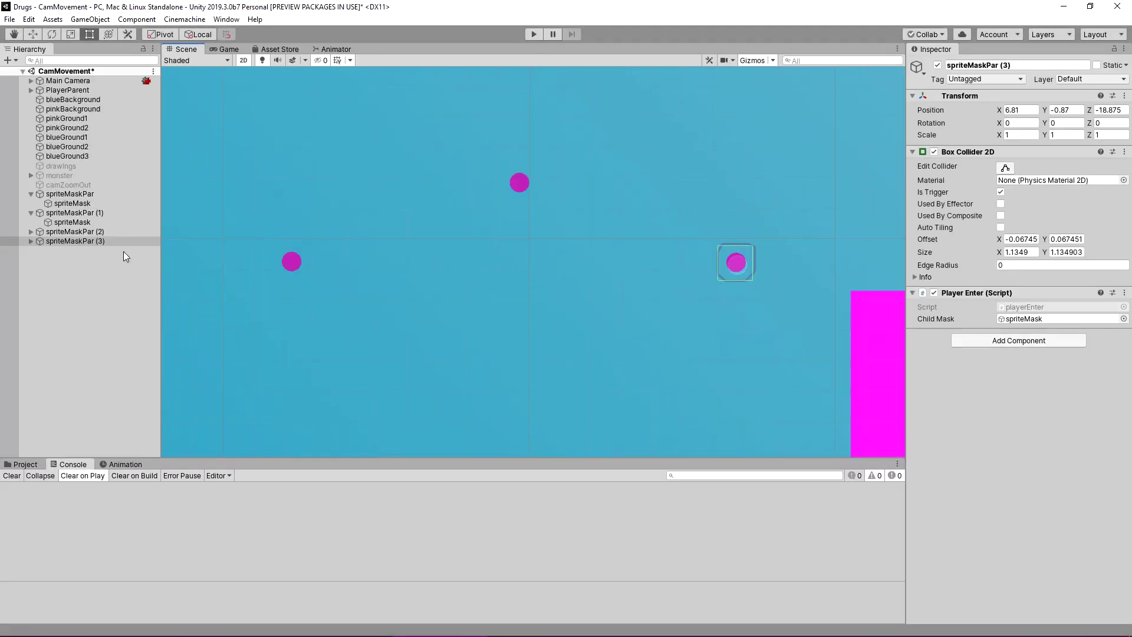
Delete spriteMaskPar (3) from the scene.
key(Delete)
scroll(364, 248, down, 5)
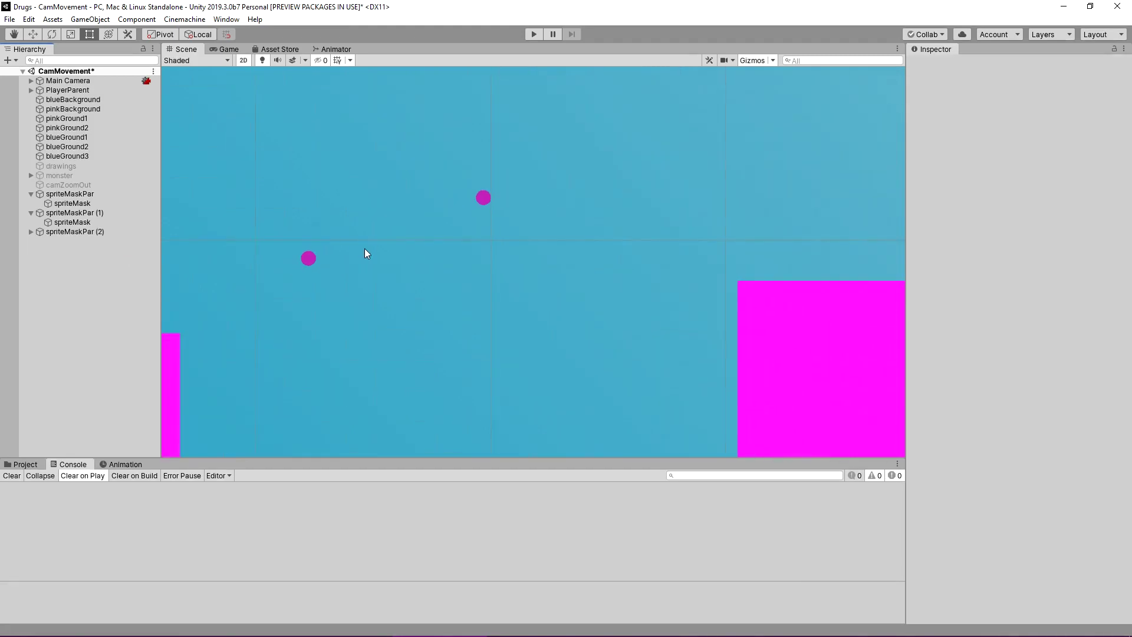
scroll(363, 253, down, 4)
middle_drag(363, 252, 578, 212)
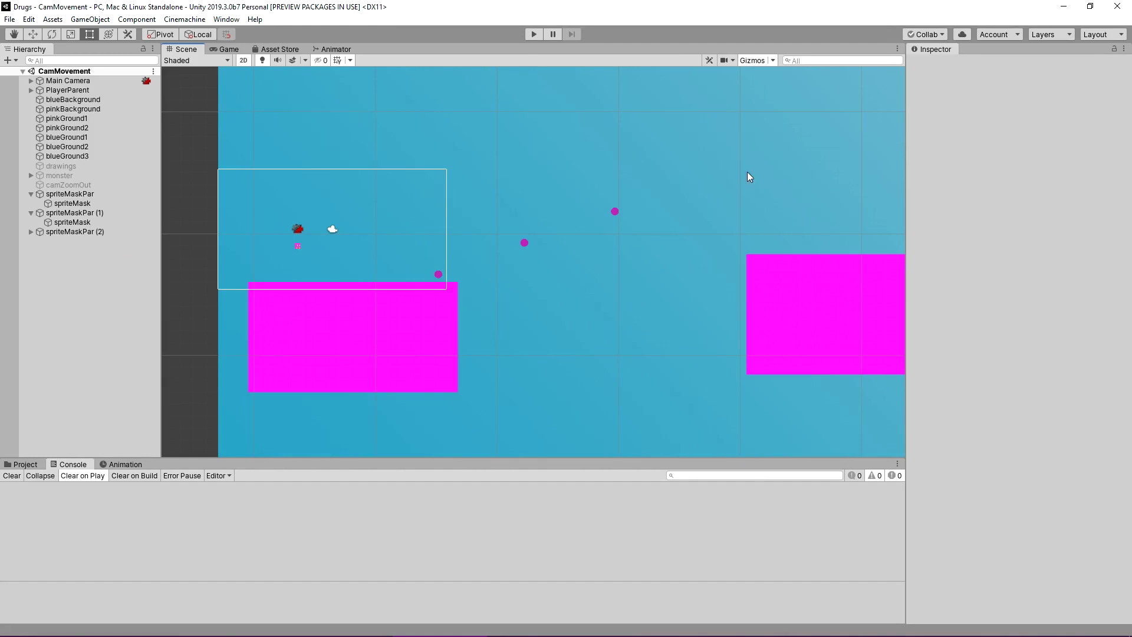
middle_drag(527, 303, 539, 308)
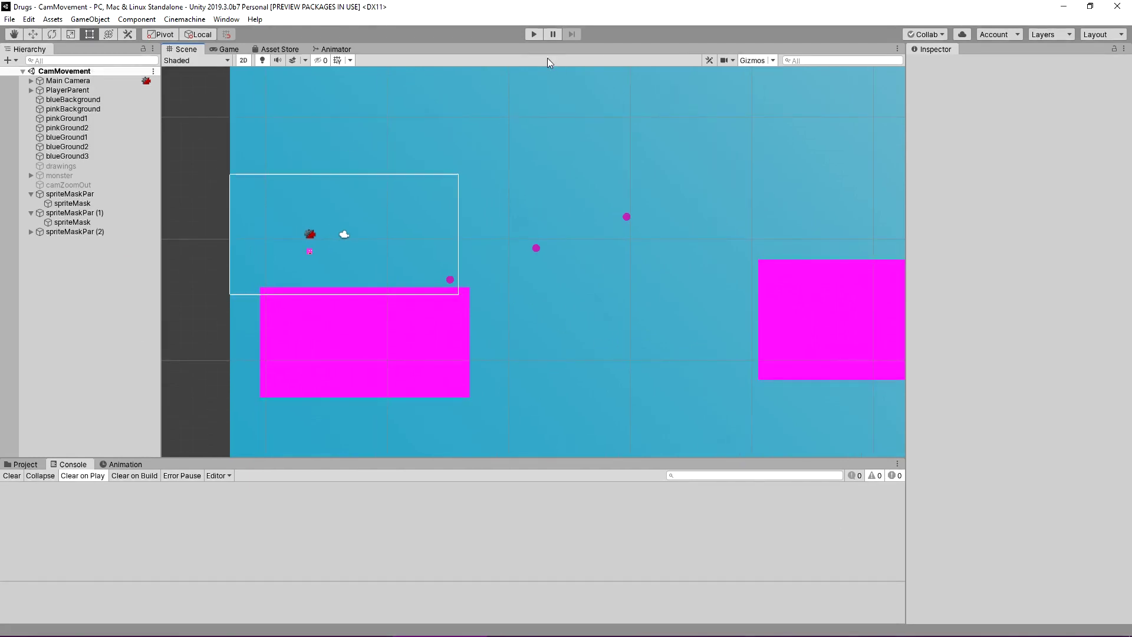
Playtest the scene with the three remaining masks, jumping the player across the gap and along the second pink ground.
click(535, 33)
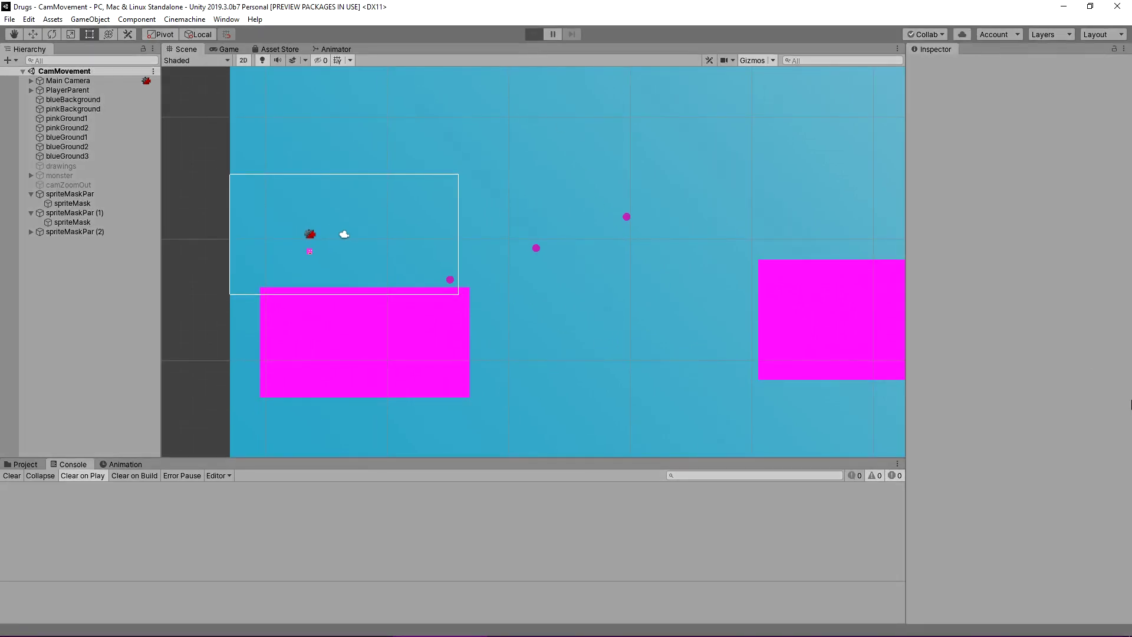
key(d)
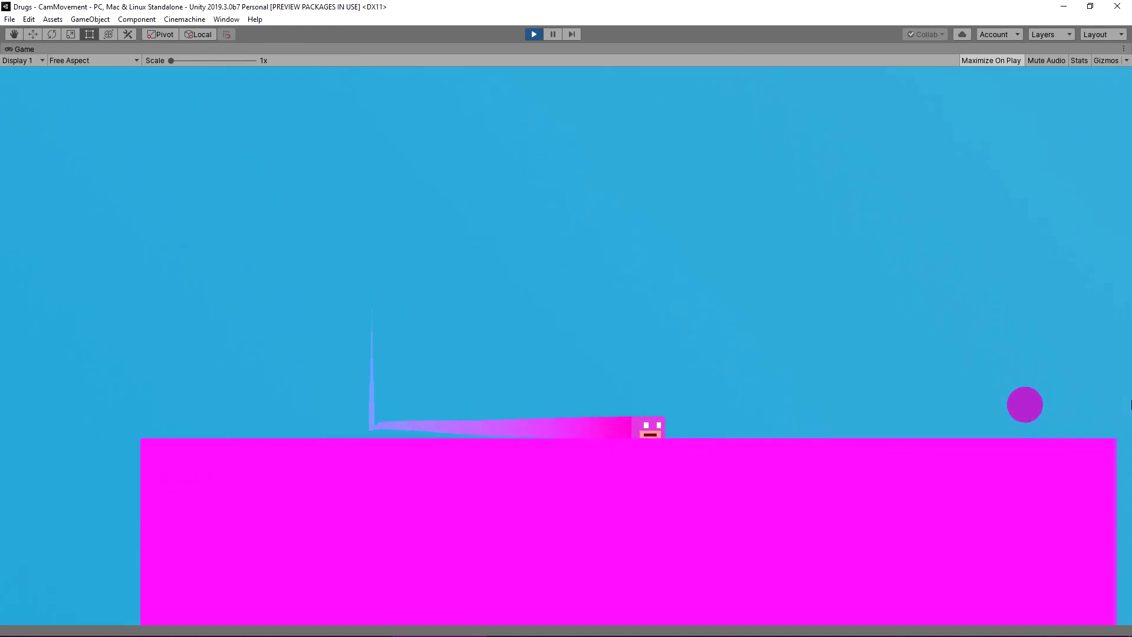
key(space)
key(space)
key(space)
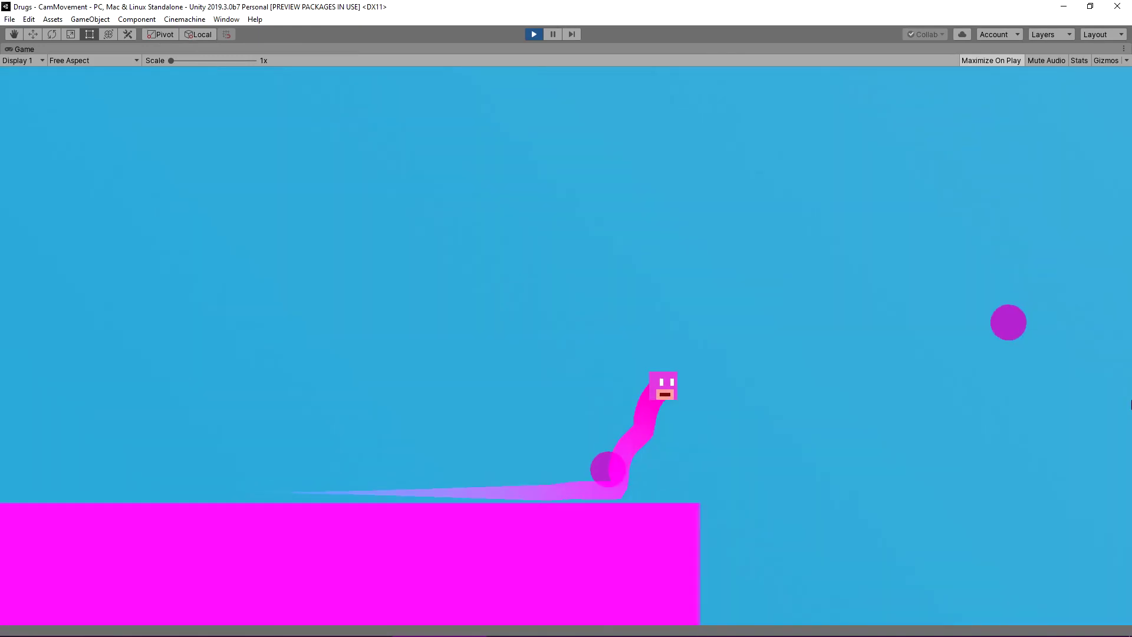
key(space)
key(space)
key(space)
key(space)
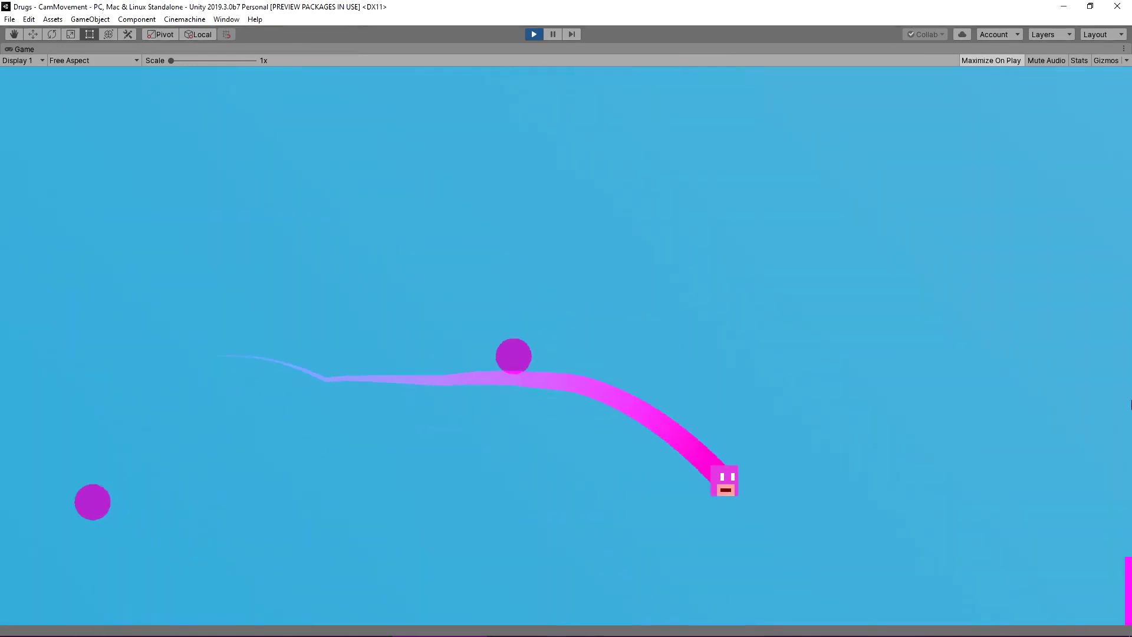
key(space)
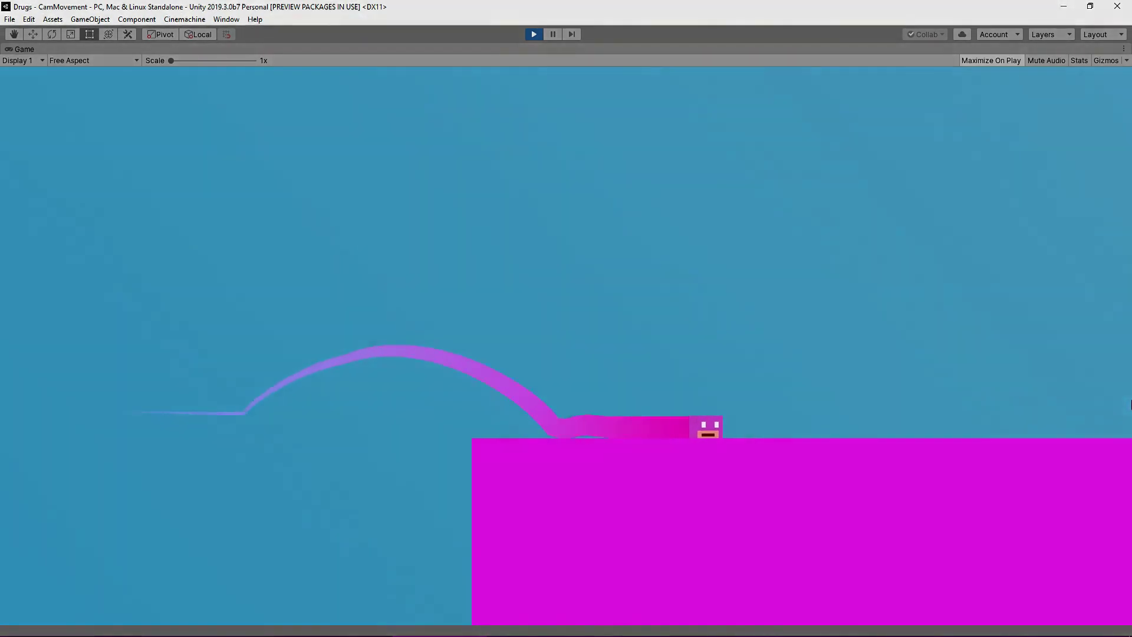
key(space)
key(space)
key(space)
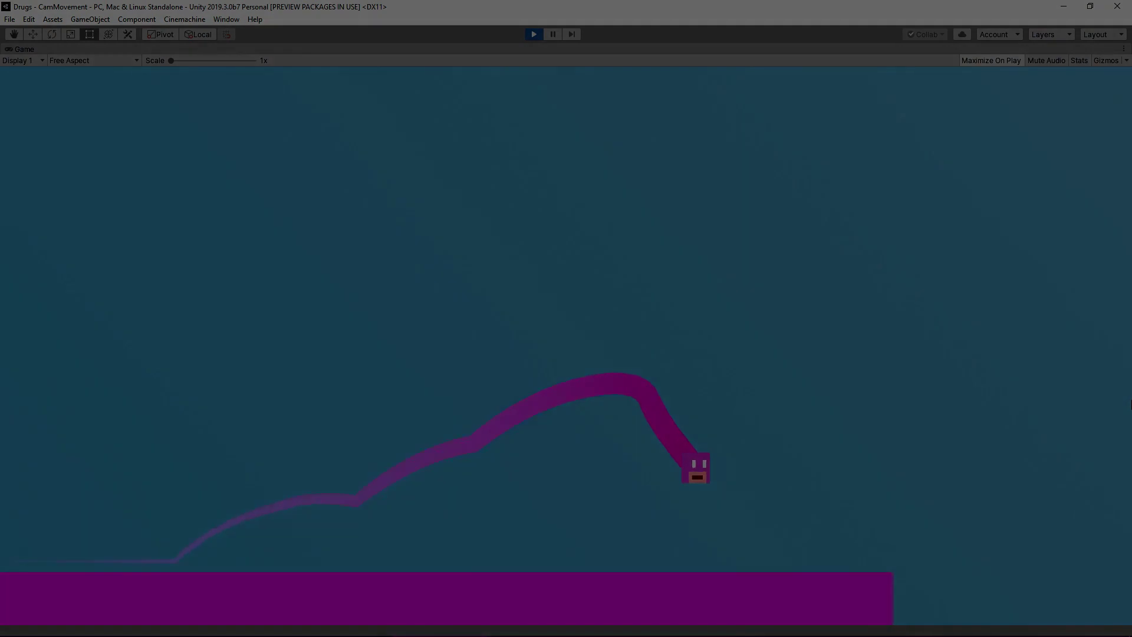